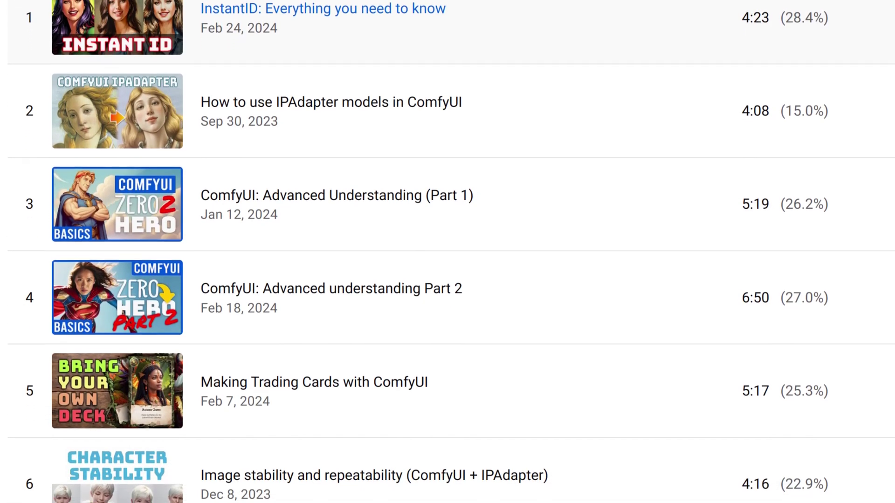
left_click(437, 395)
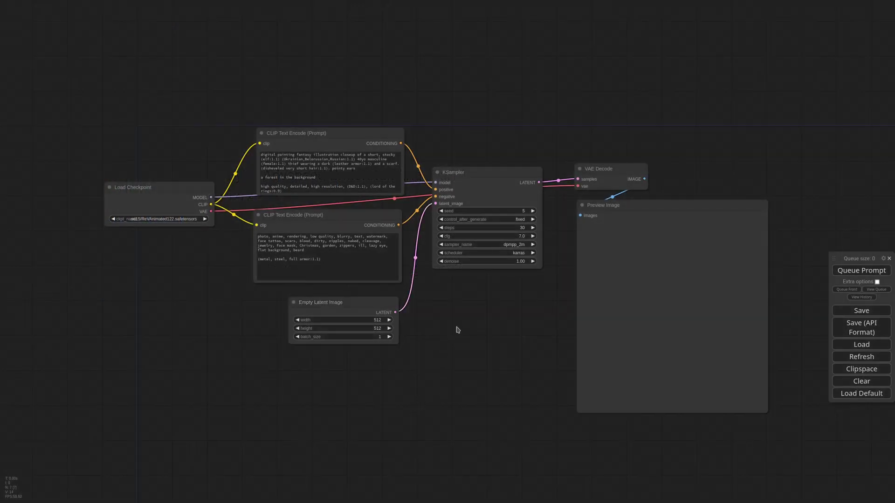
left_click_drag(482, 355, 483, 332)
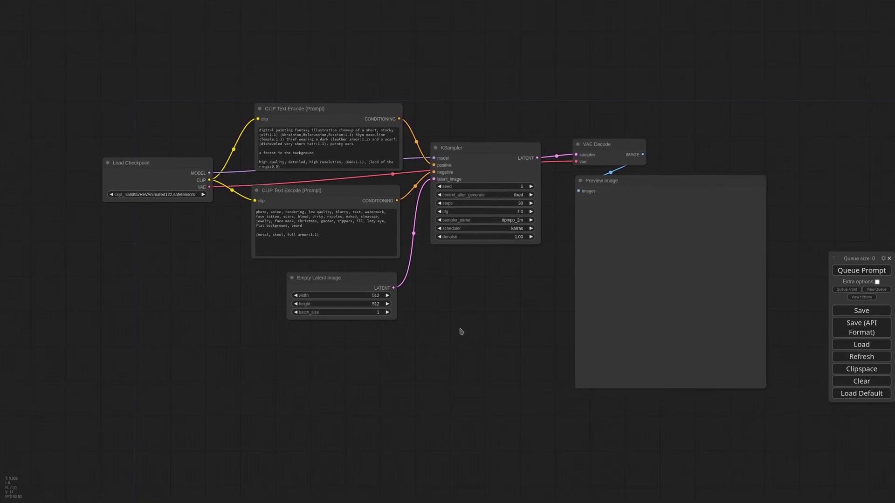
scroll(461, 331, "up", 5)
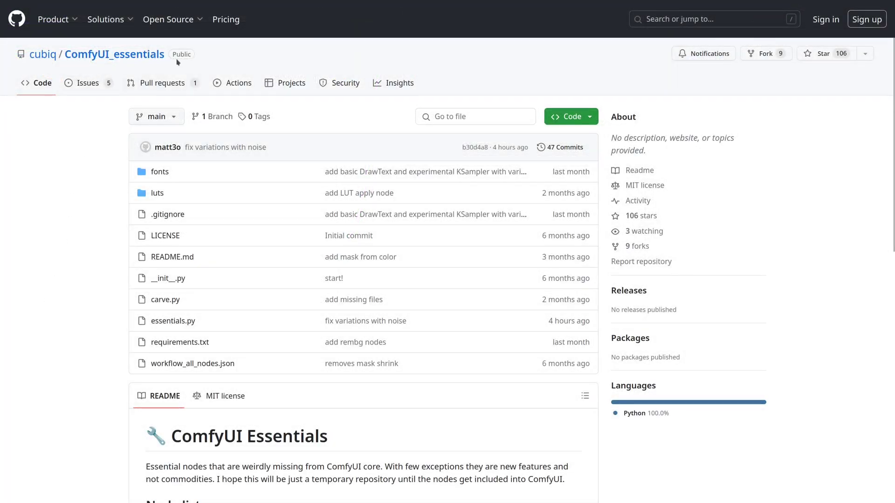
Look through the ComfyUI_essentials GitHub repository and examine the node code in essentials.py
left_click_drag(164, 56, 12, 58)
scroll(87, 254, "down", 4)
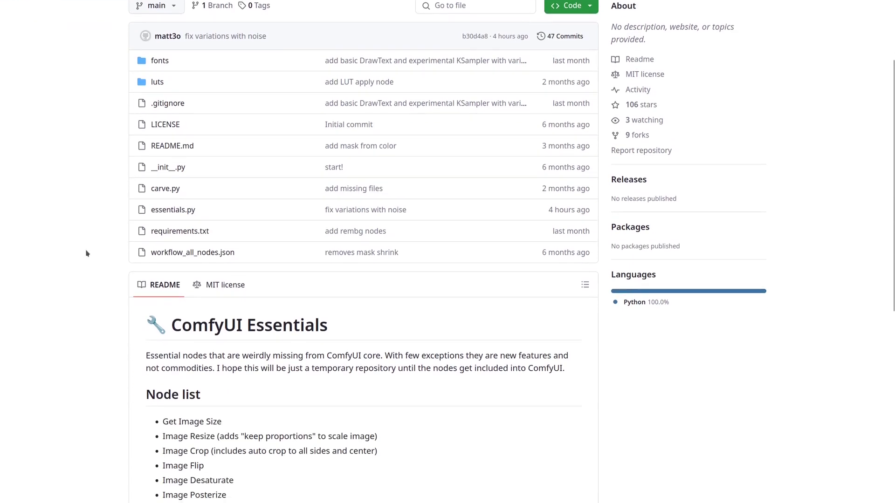
scroll(86, 253, "up", 1)
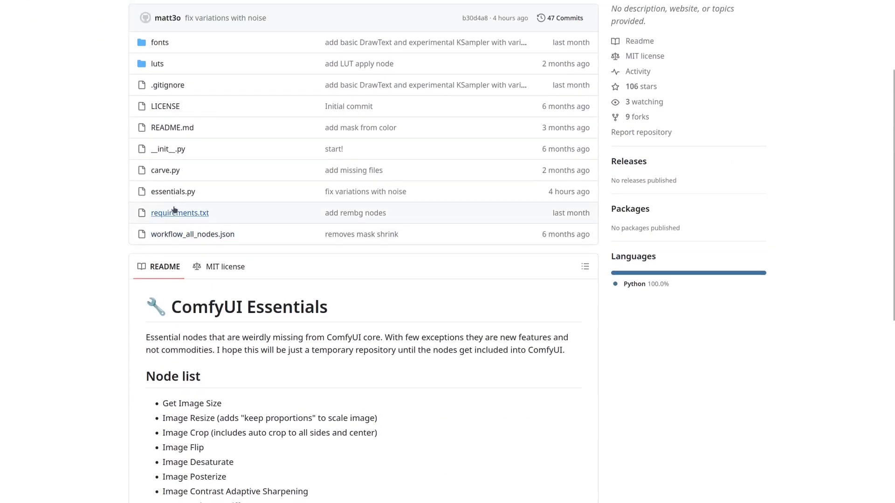
left_click(178, 191)
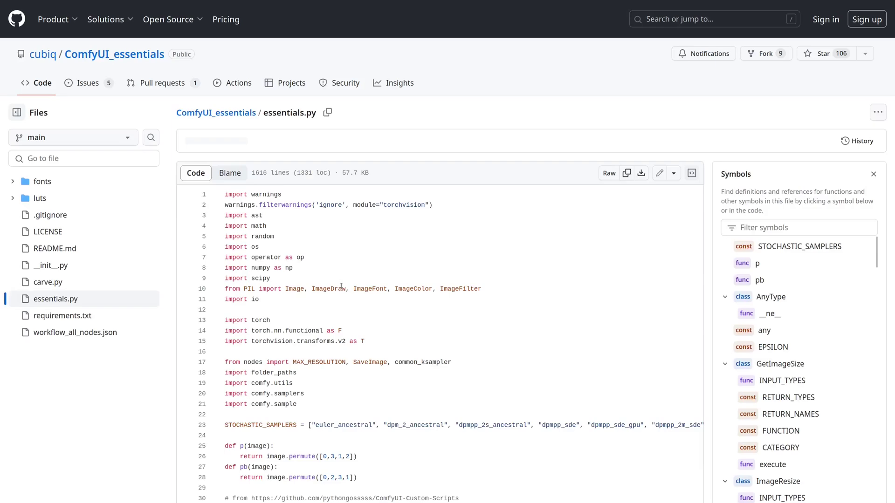
scroll(363, 285, "down", 20)
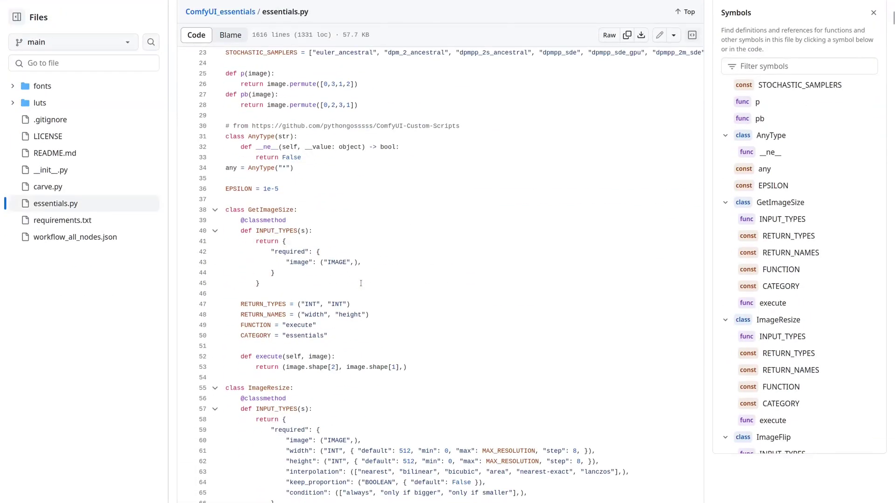
scroll(361, 284, "down", 20)
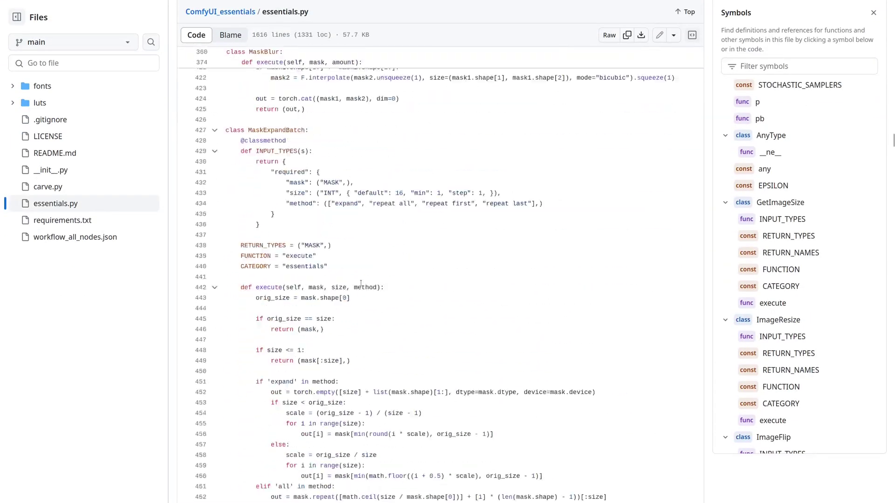
scroll(360, 284, "down", 20)
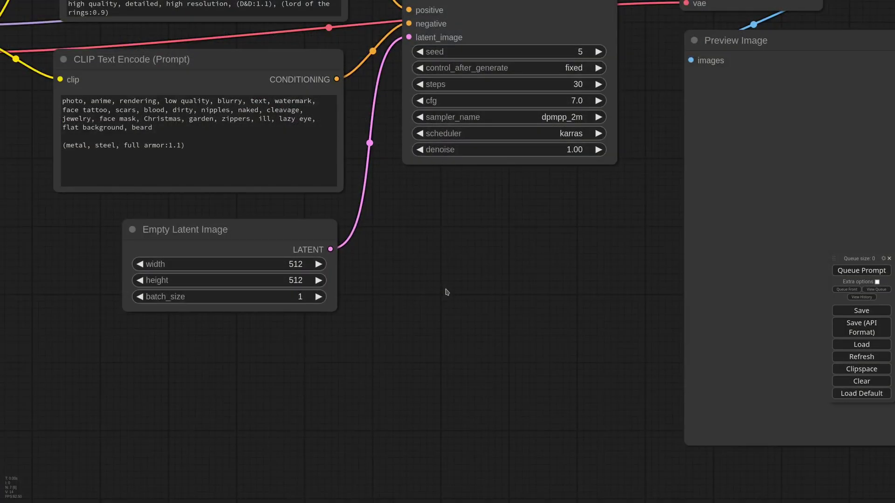
Search the available nodes for "+" and browse the list of matching nodes
double_click(421, 262)
type("+")
key("Down")
key("Down")
key("Down")
key("Down")
key("Down")
key("Down")
key("Down")
key("Down")
key("Down")
key("Down")
key("Down")
key("Down")
scroll(503, 261, "down", 6)
key("Down")
key("Down")
key("Down")
key("Down")
key("Down")
key("Down")
key("Down")
scroll(466, 302, "down", 7)
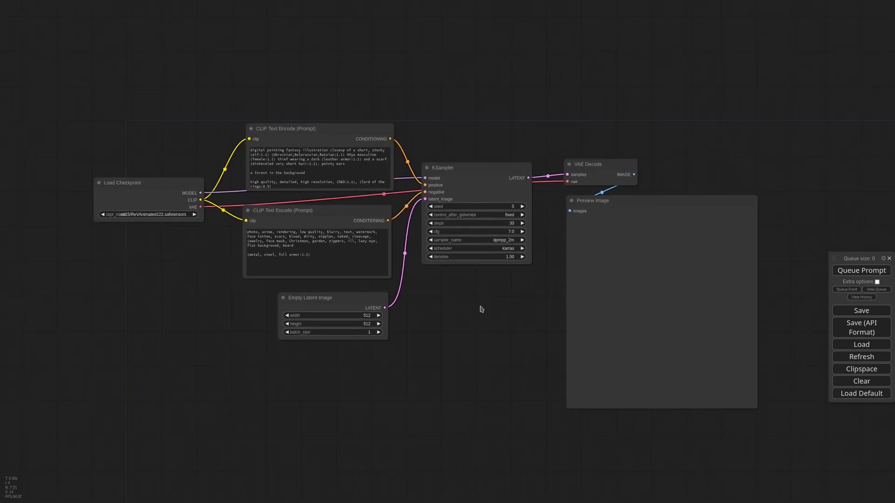
Generate the image repeatedly while raising the KSampler seed one unit at a time from 5 to 10
left_click(859, 271)
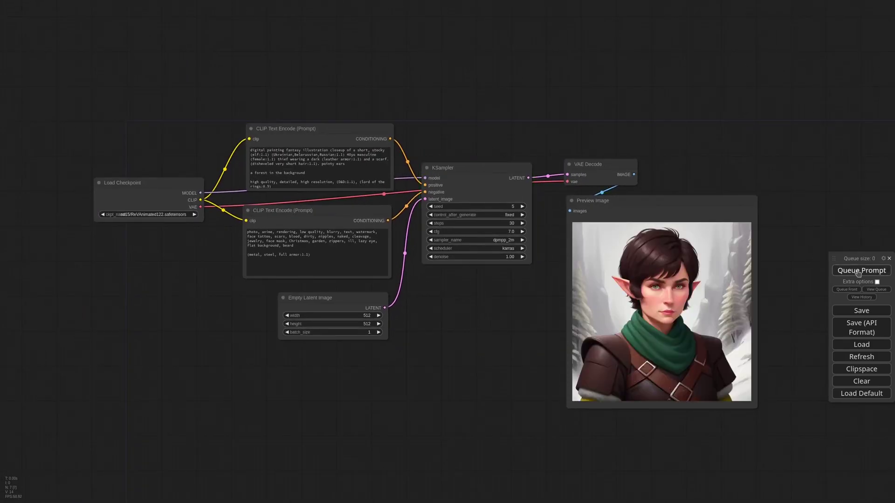
left_click(522, 207)
left_click(845, 270)
left_click(523, 206)
left_click(850, 269)
left_click(523, 207)
left_click(853, 269)
left_click(522, 206)
left_click(859, 269)
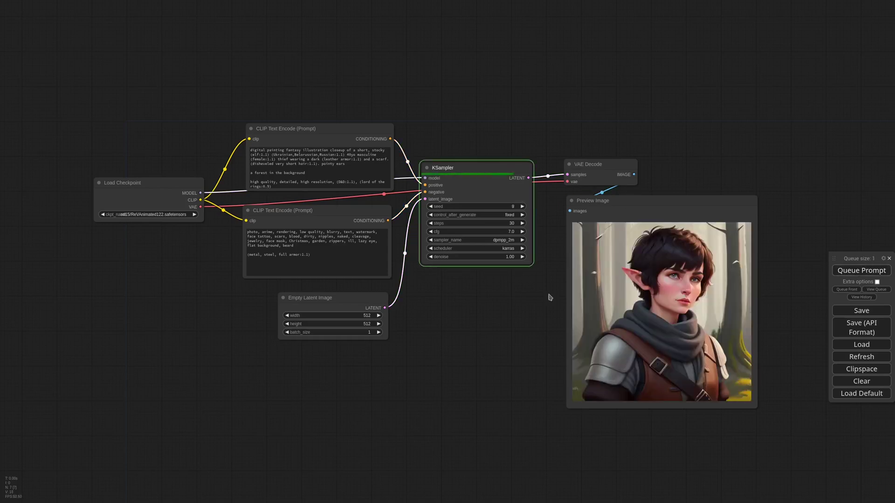
left_click(523, 206)
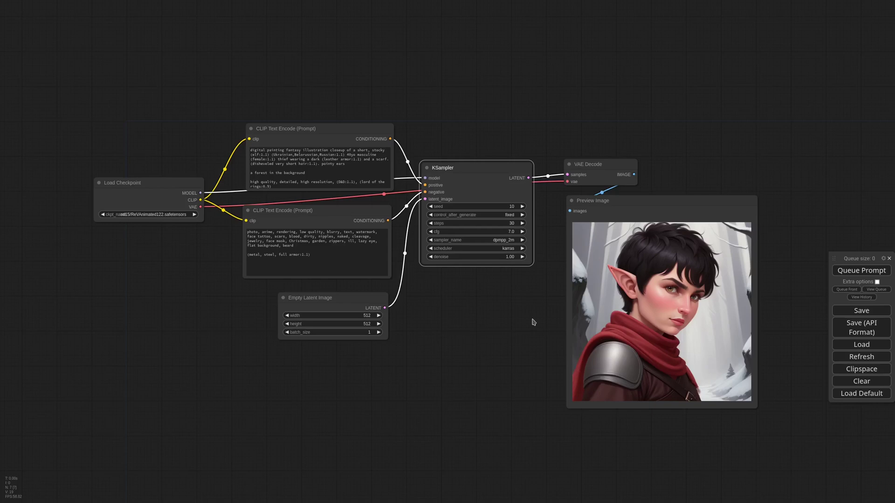
Set the Empty Latent Image batch size to 4 and generate the batch
left_click(378, 333)
left_click(379, 333)
left_click(379, 332)
left_click(848, 268)
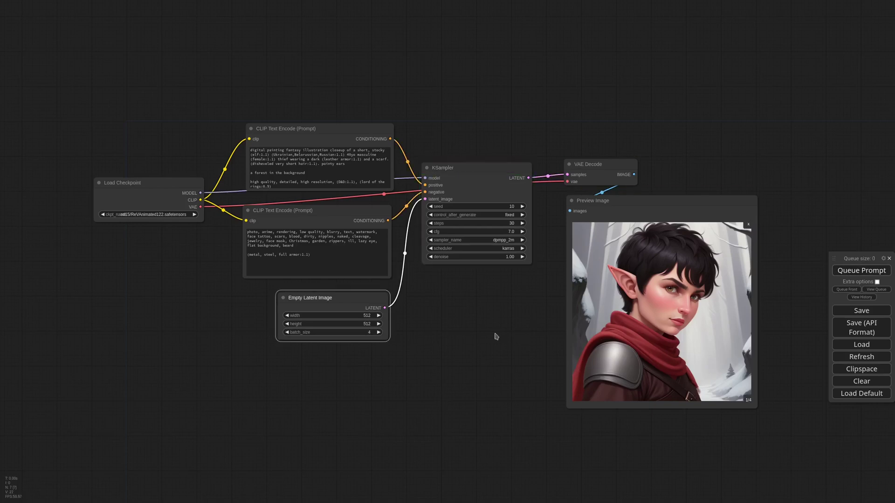
Show the generated batch as a grid in the Preview Image node, compare the portraits, and enlarge the first one
left_click(749, 224)
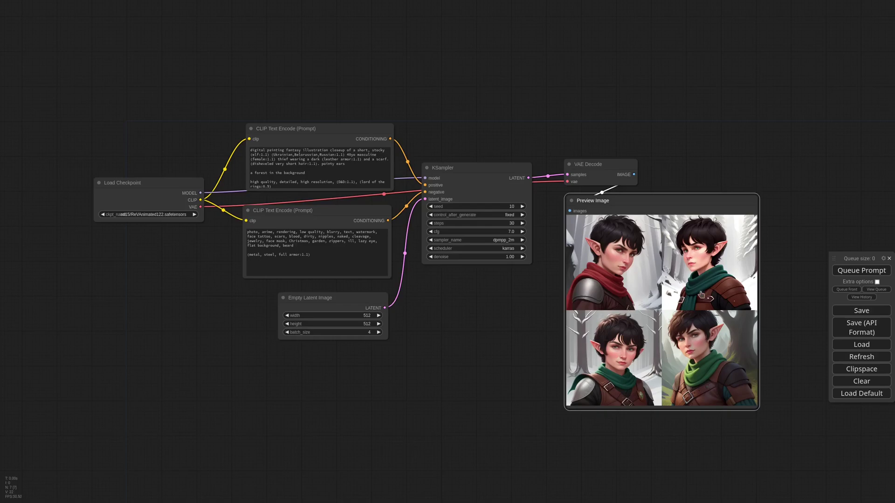
scroll(769, 315, "up", 7)
scroll(769, 316, "down", 2)
left_click_drag(778, 321, 770, 295)
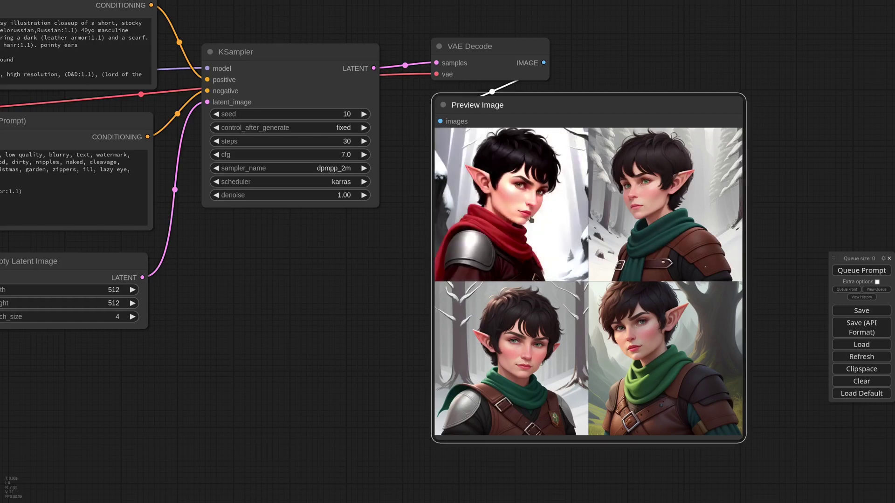
left_click(466, 238)
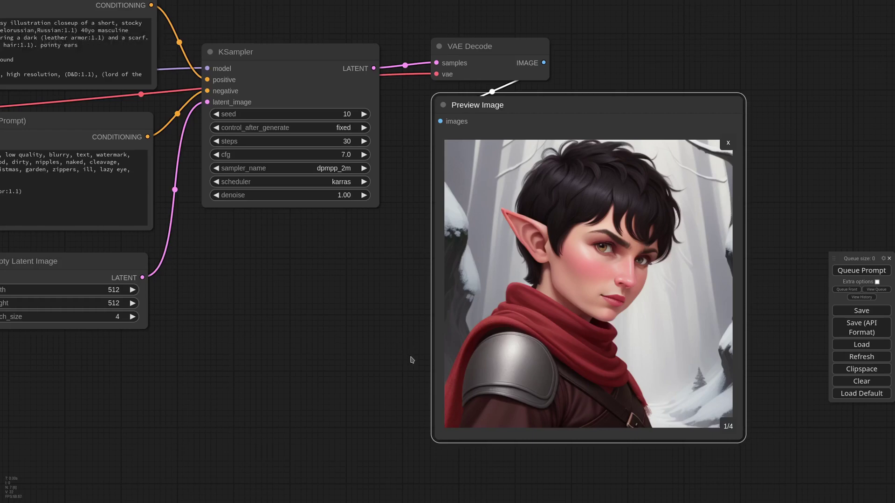
Add two Noisy Latent Image nodes stacked above the KSampler and set control_after_generate to fixed on both
scroll(411, 358, "down", 8)
left_click_drag(363, 196, 451, 268)
scroll(430, 209, "up", 7)
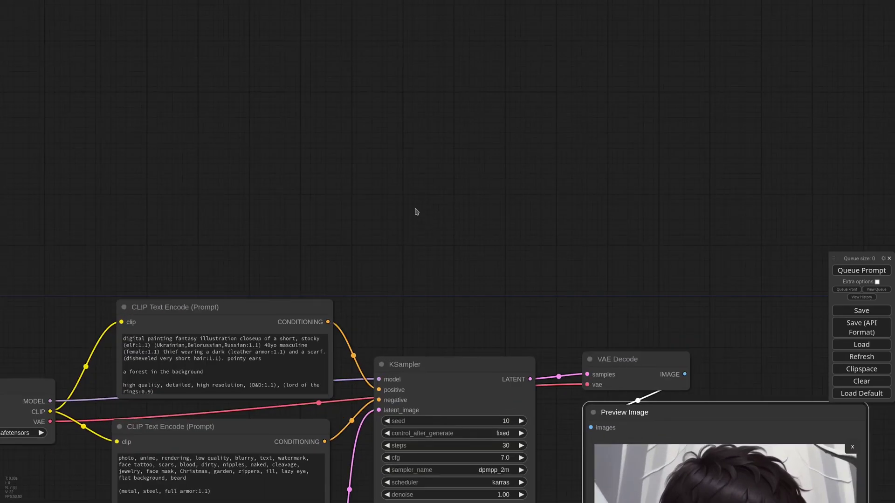
double_click(417, 212)
type("noisy")
key("Return")
left_click_drag(496, 196, 444, 194)
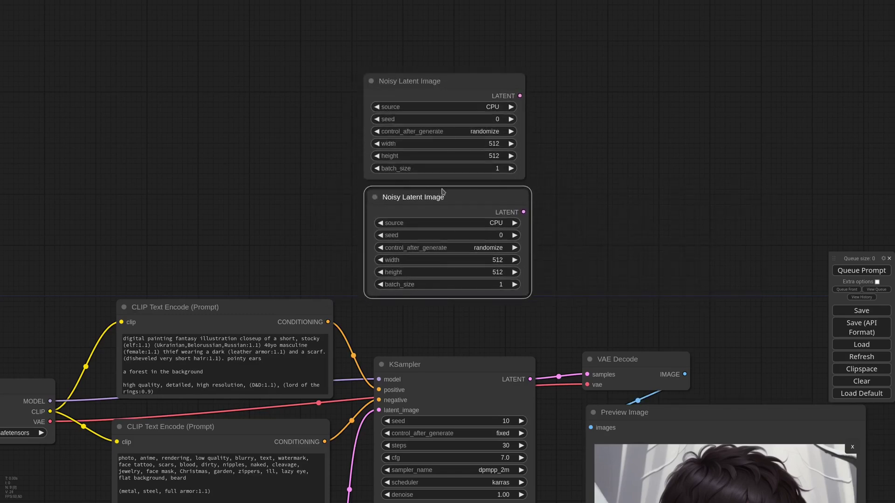
triple_click(380, 246)
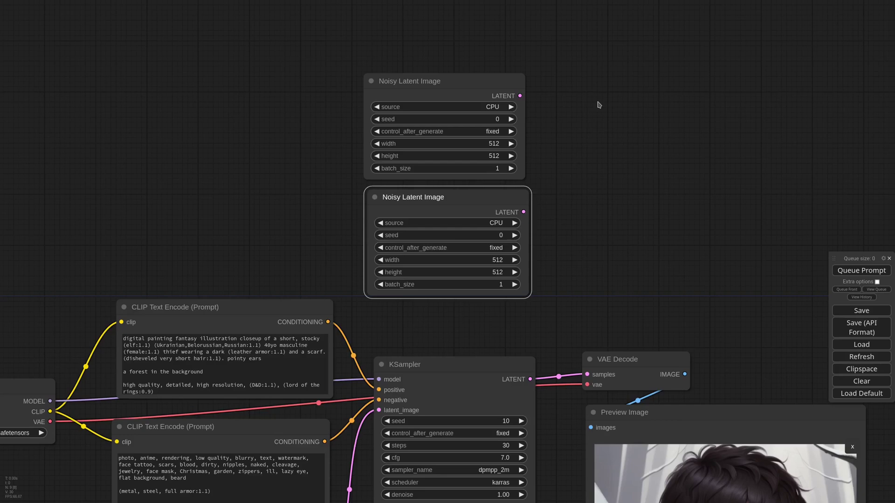
Add a Repeat Latent Batch node with amount 4 and feed it the upper Noisy Latent Image's latent output
double_click(599, 105)
type("repe")
key("Return")
left_click_drag(521, 96, 603, 109)
left_click(745, 120)
left_click(745, 120)
left_click(745, 120)
left_click_drag(671, 93, 641, 76)
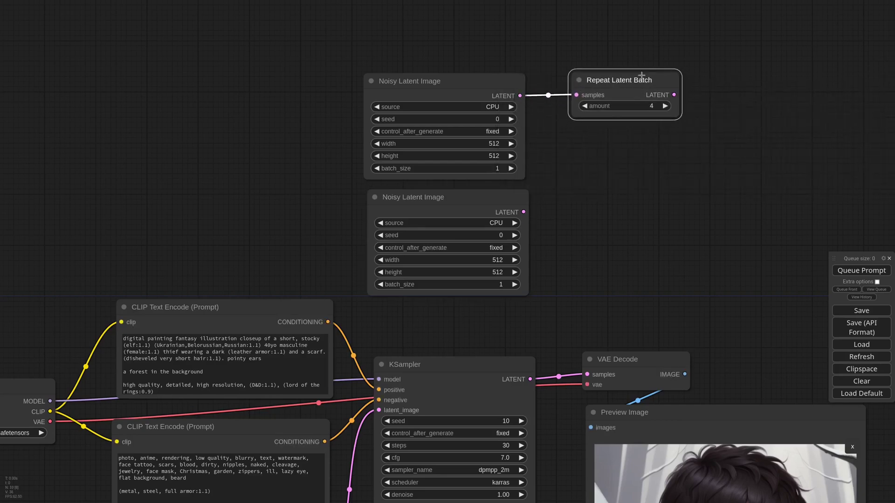
Set the lower Noisy Latent Image node's batch size to 4 and its seed to 259
left_click(515, 287)
left_click(516, 287)
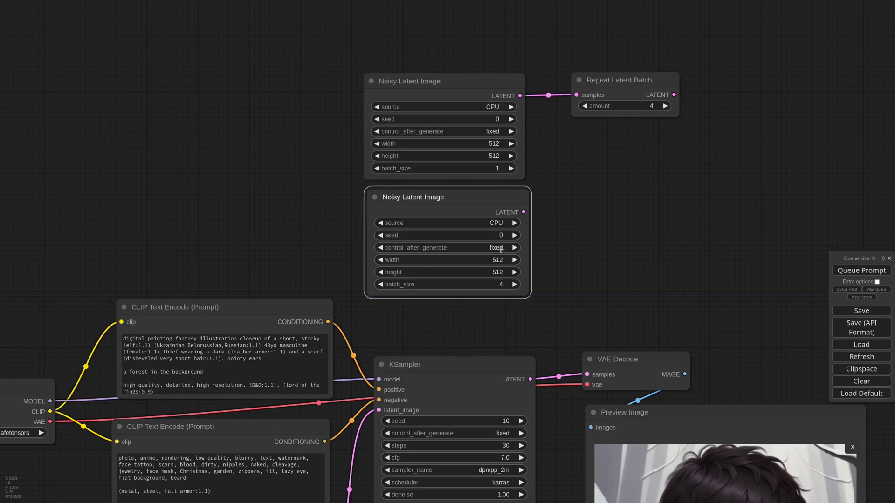
left_click_drag(445, 237, 552, 225)
Add a Slerp Latents node with factor 0.10, linking Repeat Latent Batch to latents1 and the lower Noisy Latent Image to latents2
double_click(621, 196)
type("slerp")
key("Return")
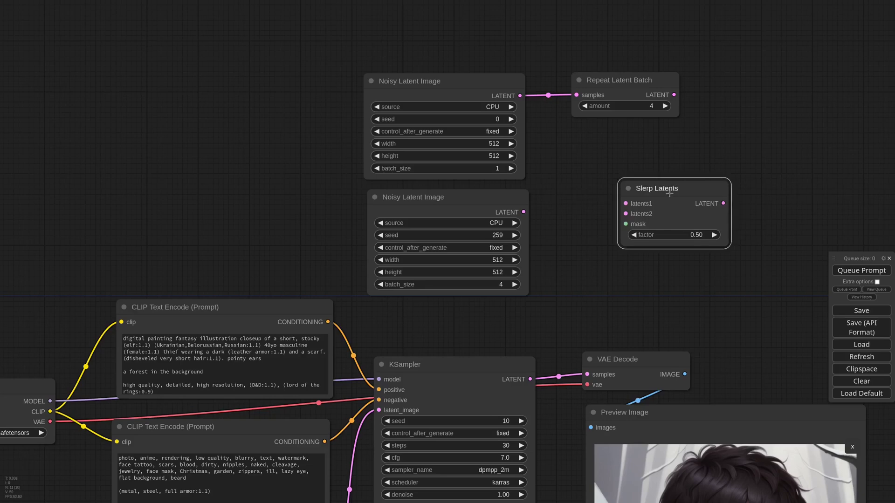
left_click_drag(671, 191, 622, 174)
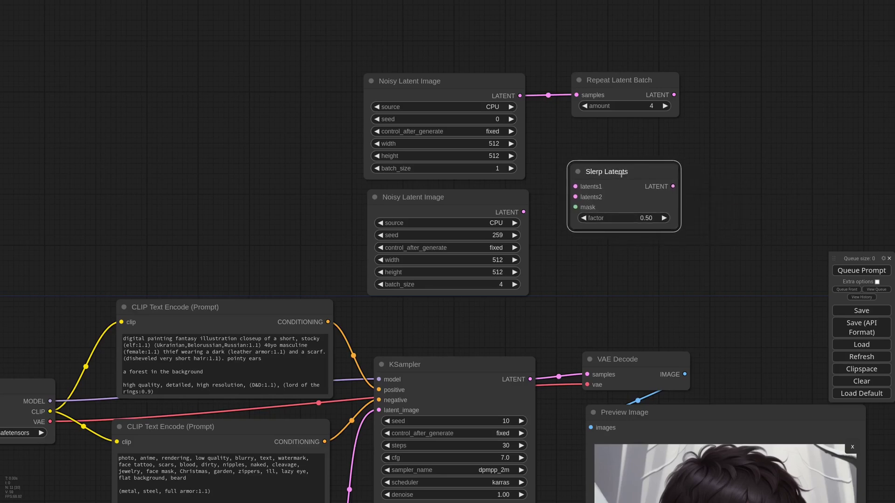
left_click(651, 216)
type("0.1")
key("Return")
left_click_drag(675, 95, 576, 187)
left_click_drag(523, 212, 575, 197)
Add an Inject Noise node, connecting the Empty Latent Image to latents and the Slerp Latents output to noise
left_click_drag(690, 252, 570, 273)
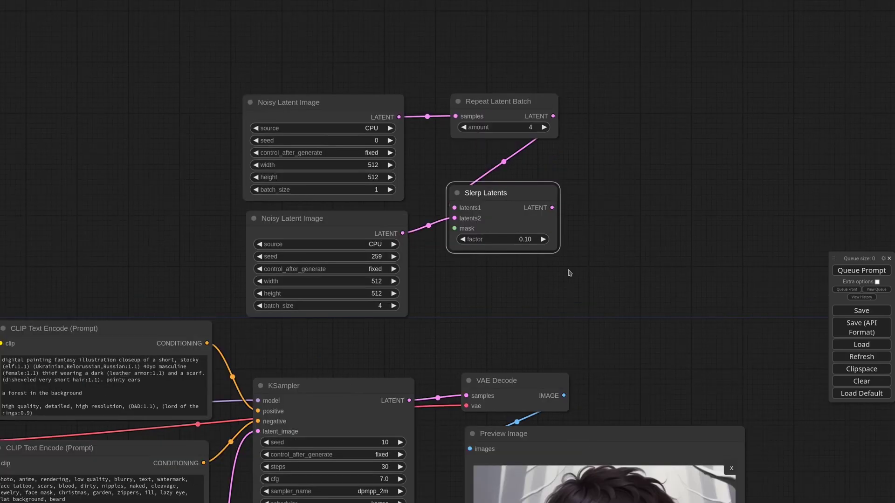
double_click(633, 168)
type("inje")
left_click(630, 194)
left_click_drag(791, 216, 672, 159)
scroll(572, 246, "down", 7)
left_click_drag(380, 422, 606, 173)
scroll(606, 173, "up", 10)
left_click_drag(561, 226, 618, 200)
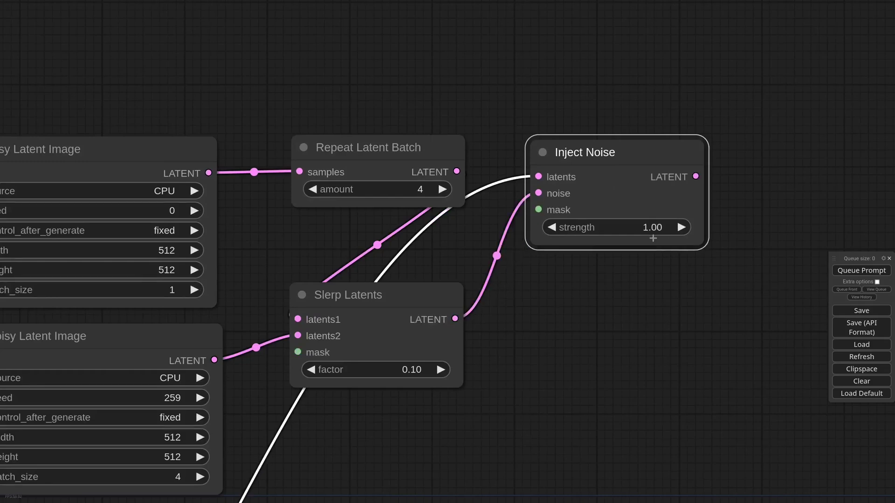
Add a Get Sigma node and place it directly below the Slerp Latents node
double_click(594, 312)
type("getsi")
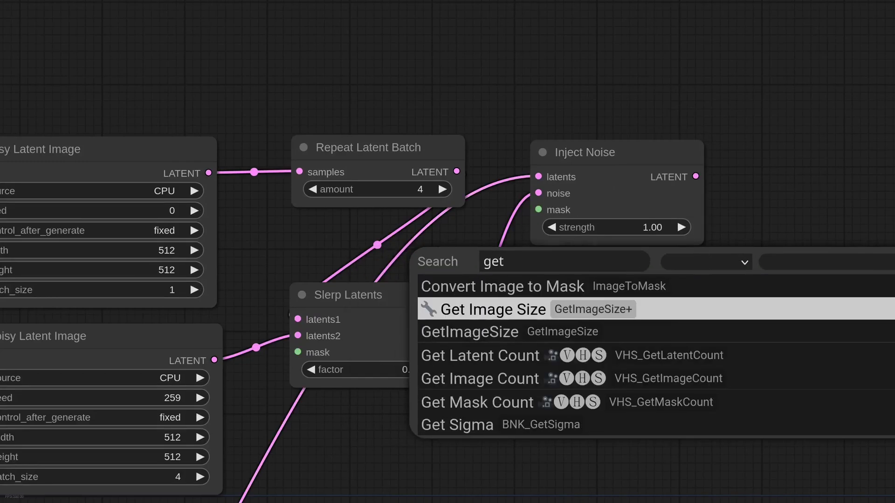
left_click(639, 325)
left_click_drag(639, 324, 469, 385)
scroll(573, 332, "down", 3)
left_click_drag(574, 332, 475, 307)
left_click_drag(578, 406, 512, 404)
left_click_drag(470, 303, 456, 307)
scroll(585, 424, "down", 6)
left_click_drag(585, 424, 590, 294)
Configure the Get Sigma node with the dpmpp_2m sampler, karras scheduler, 30 steps and end_at_step 30
scroll(518, 247, "up", 4)
left_click(517, 246)
left_click(517, 356)
left_click(511, 257)
left_click(516, 261)
left_click(521, 270)
type("30")
key("Return")
left_click(519, 294)
type("30")
key("Return")
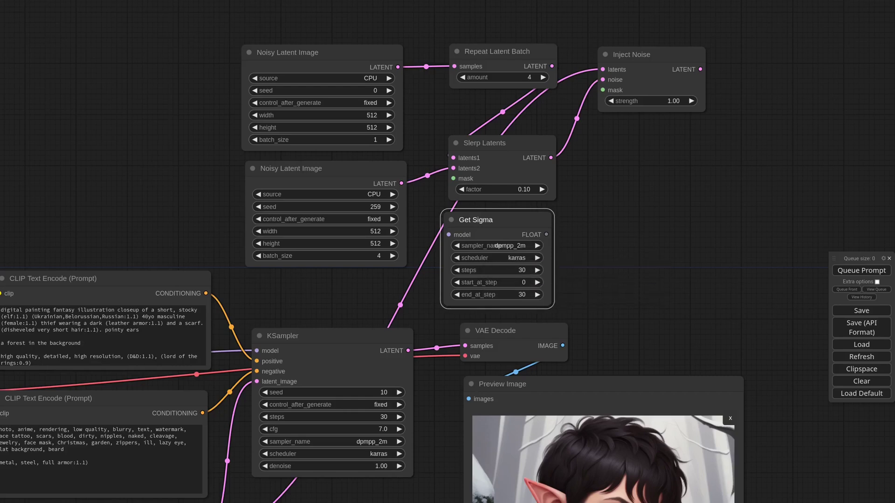
Connect the Load Checkpoint's model output to the Get Sigma node
scroll(520, 290, "down", 5)
scroll(299, 65, "up", 2)
left_click_drag(121, 358, 501, 260)
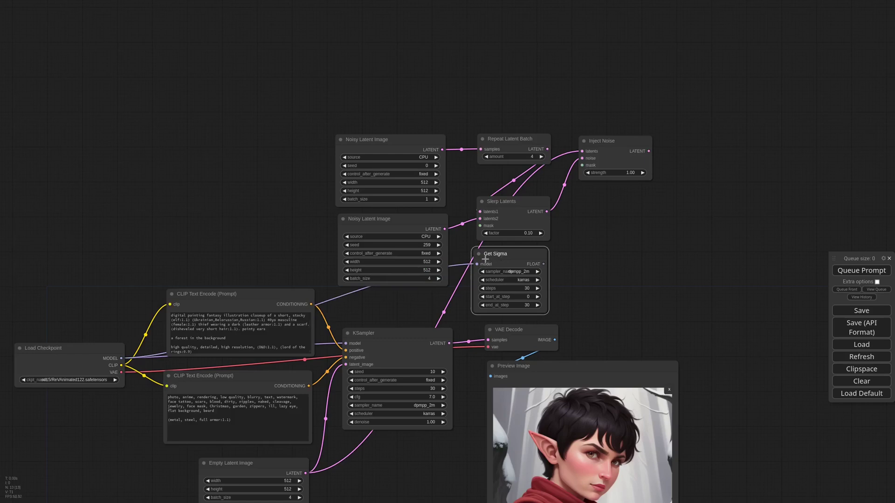
Convert the Inject Noise strength to an input and feed it the Get Sigma float output
scroll(607, 167, "up", 6)
right_click(616, 161)
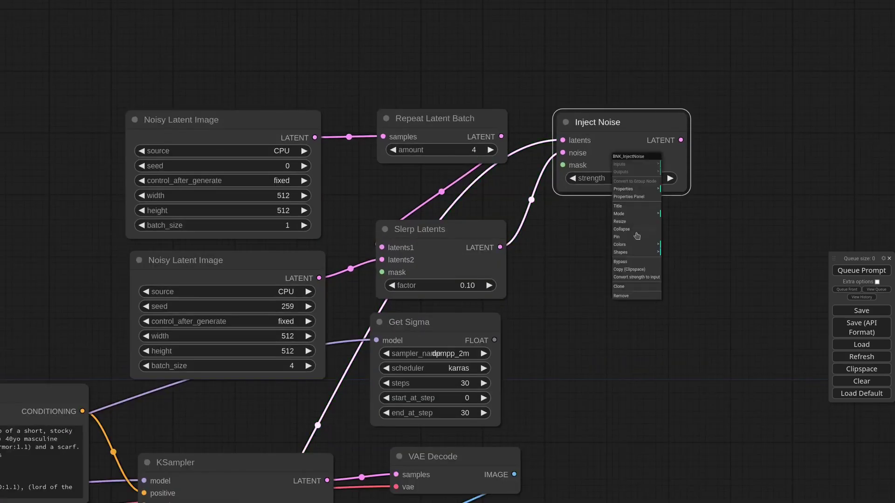
left_click(651, 278)
left_click_drag(495, 340, 562, 178)
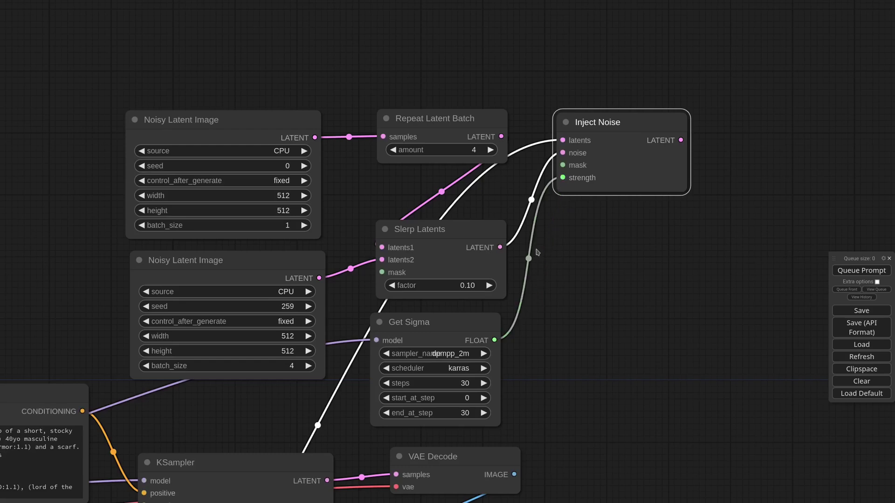
Add a KSampler (Advanced) node and place it below the Inject Noise node
scroll(537, 254, "down", 3)
double_click(590, 243)
type("advan")
key("Return")
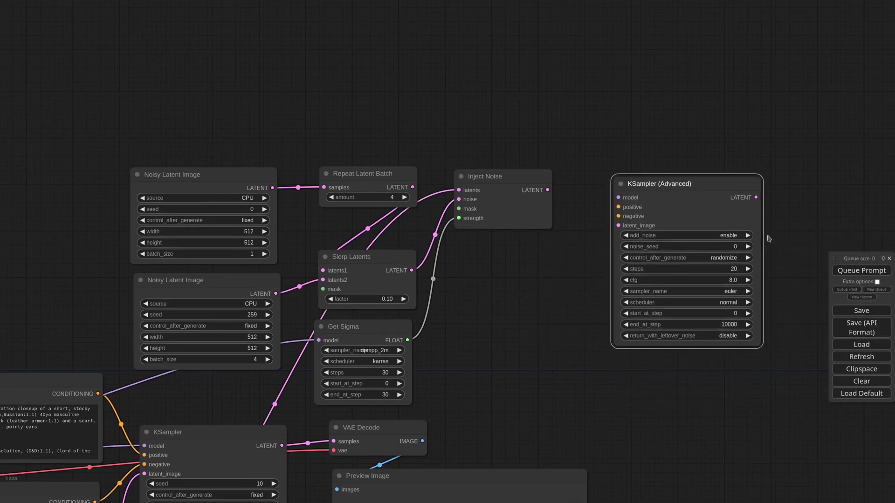
left_click_drag(676, 190, 536, 276)
On the KSampler (Advanced), disable add_noise, fix control_after_generate, and set steps to 30 and cfg to 7
scroll(578, 298, "up", 6)
left_click(634, 325)
left_click_drag(717, 374, 716, 234)
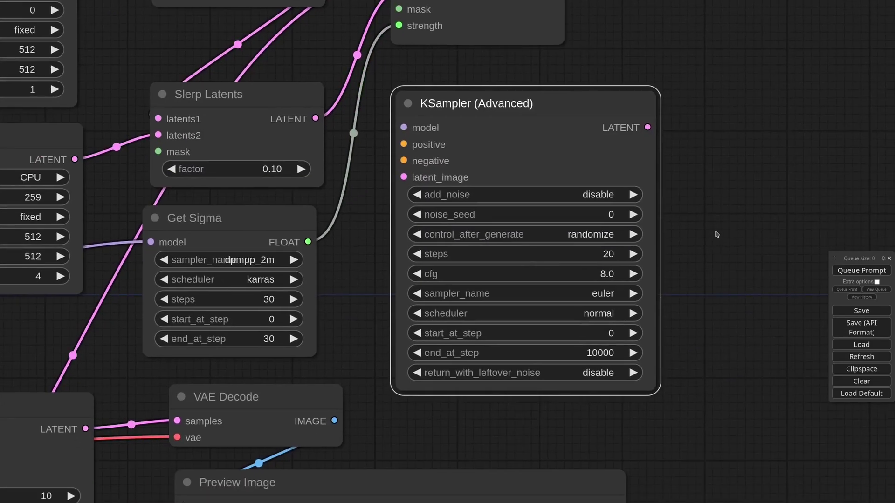
scroll(716, 235, "down", 4)
left_click(512, 234)
left_click(511, 235)
left_click(512, 235)
left_click(641, 248)
type("30")
key("Return")
left_click(641, 266)
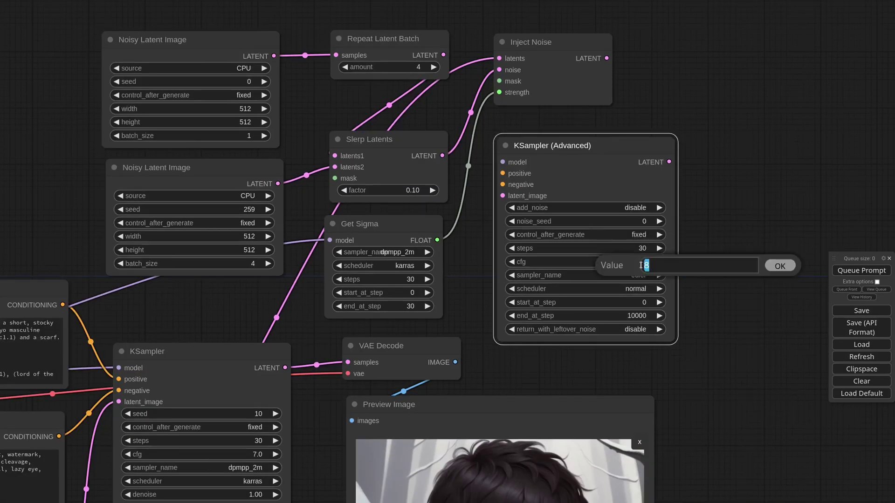
type("7")
key("Return")
Set the KSampler (Advanced) sampler to dpmpp_2m and its scheduler to karras
left_click(635, 275)
type("dpm")
left_click(633, 348)
left_click(634, 289)
left_click(636, 292)
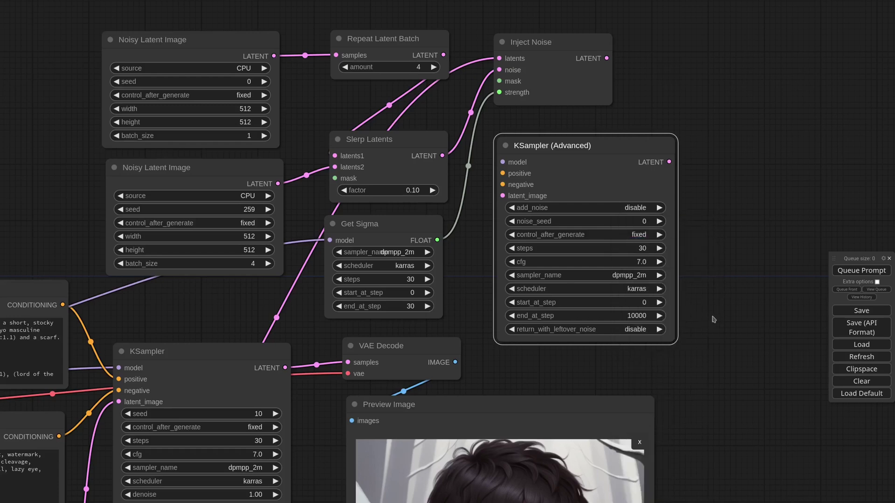
Connect the checkpoint model, positive and negative conditioning, and the Inject Noise latent to the KSampler (Advanced) inputs
scroll(706, 316, "down", 5)
left_click_drag(285, 312, 558, 230)
left_click_drag(282, 394, 558, 237)
left_click_drag(623, 159, 568, 245)
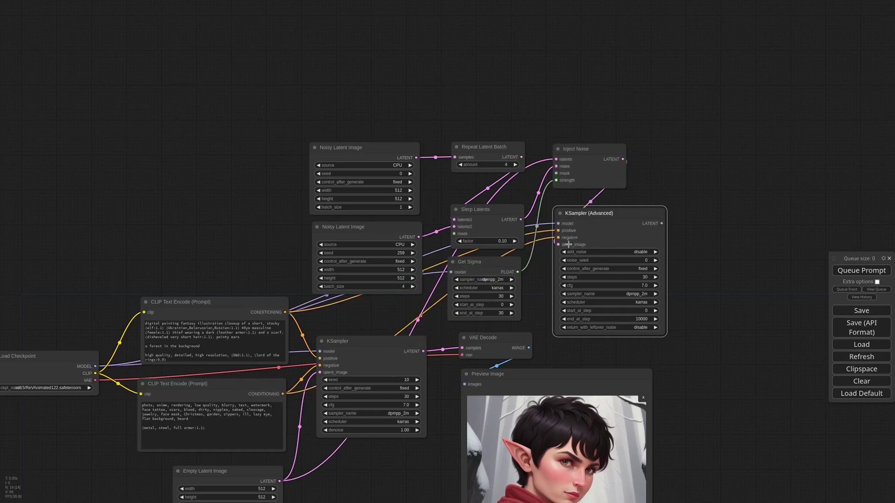
Duplicate the VAE Decode node with its connections, place it beside the KSampler (Advanced), and feed it that sampler's latent
left_click(506, 339)
key("ctrl+c")
key("ctrl+shift+v")
left_click_drag(740, 215, 719, 215)
left_click_drag(661, 223, 700, 224)
Duplicate the Preview Image node, place it below the new VAE Decode, and connect the decoded image to it
left_click(731, 391)
left_click_drag(767, 224, 706, 377)
left_click_drag(764, 329, 676, 216)
Run the workflow, enlarge the new Preview Image node, and run it again with the first Noisy Latent Image seed at 10
left_click(870, 271)
left_click_drag(665, 364, 795, 477)
left_click_drag(651, 267, 650, 253)
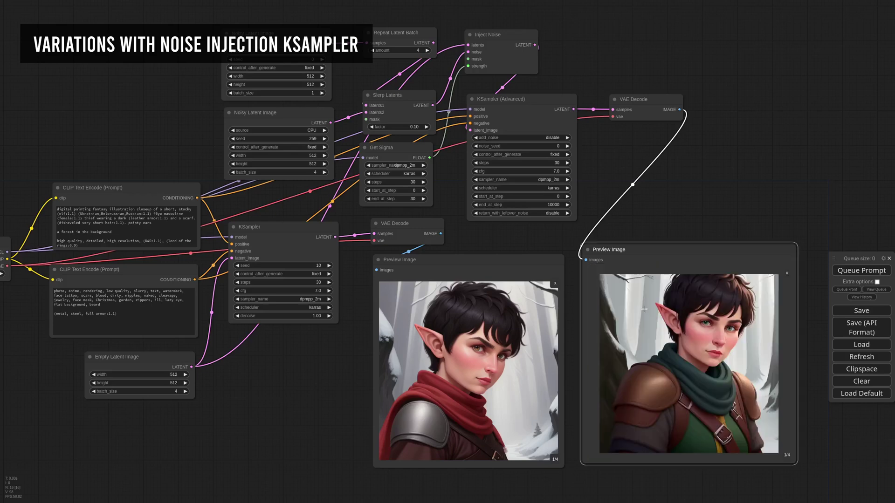
key("ctrl+Return")
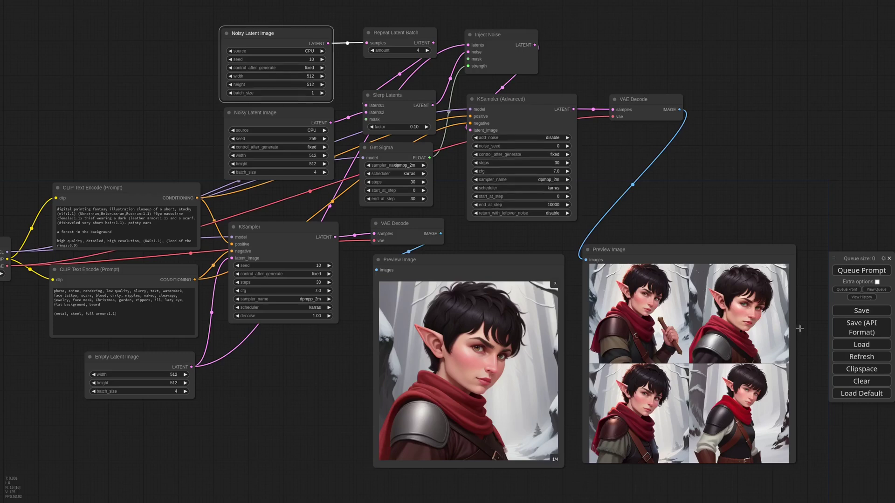
Add a KSampler Variations with Noise Injection node in the empty area below the Empty Latent Image node
scroll(444, 384, "down", 7)
double_click(443, 358)
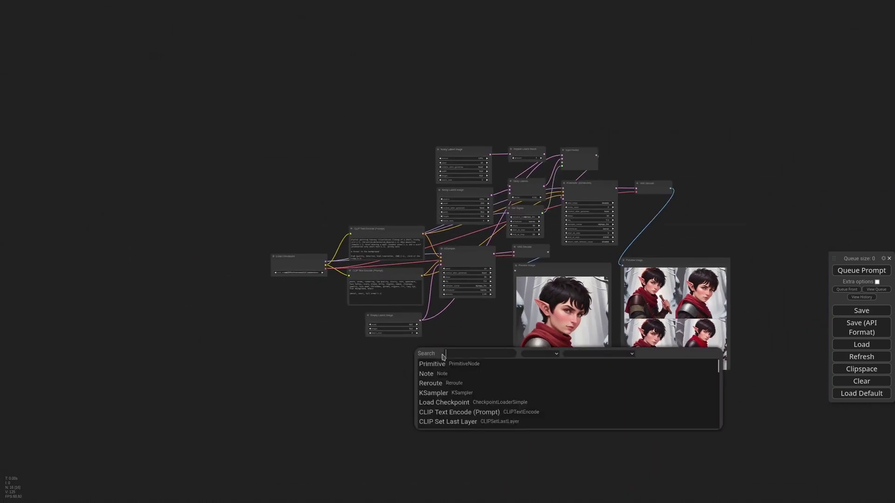
type("noise")
key("Down")
key("Return")
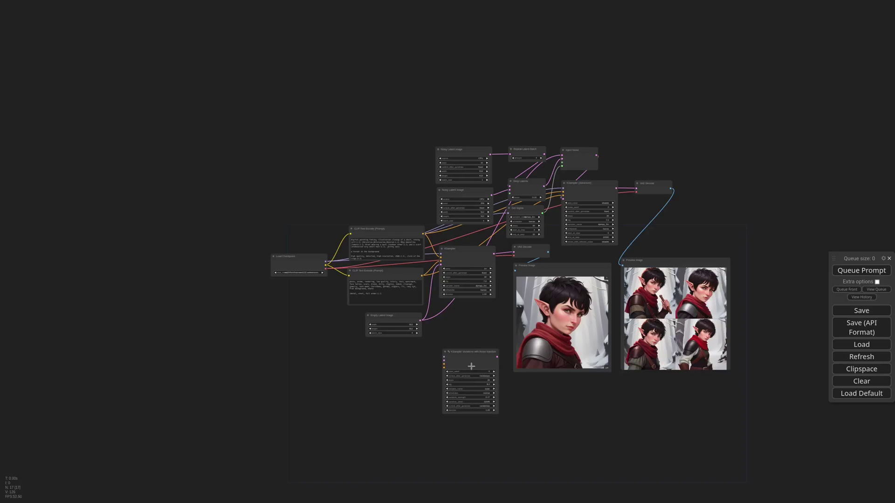
Connect the model, empty latent, and positive and negative conditioning to the KSampler Variations with Noise Injection node
scroll(495, 388, "up", 15)
scroll(623, 332, "down", 4)
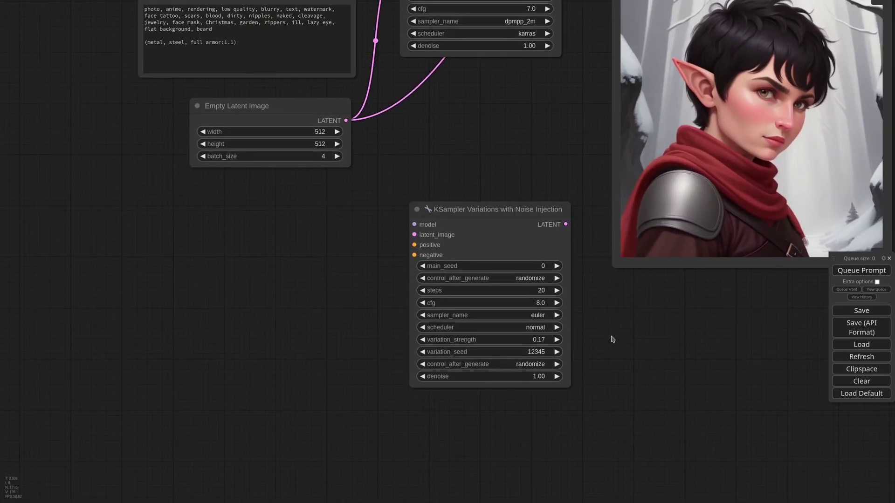
scroll(612, 340, "down", 5)
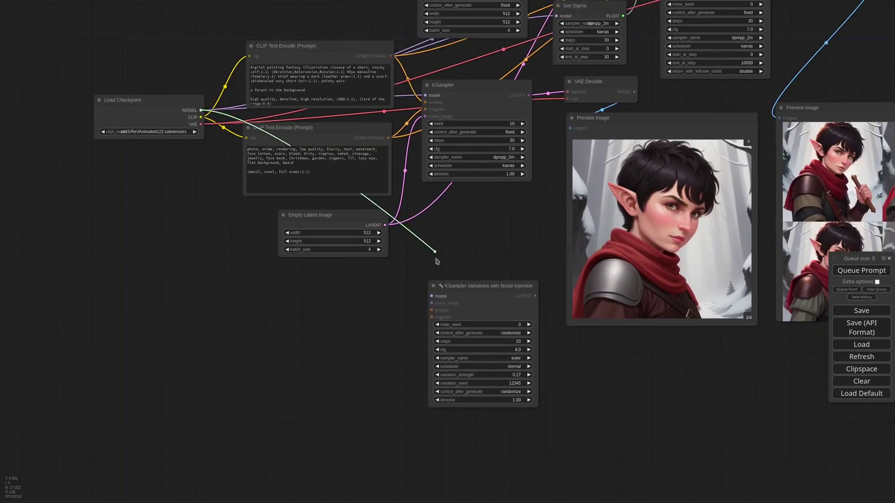
left_click_drag(391, 56, 432, 311)
left_click_drag(388, 138, 432, 318)
Duplicate the VAE Decode and Preview Image pair, connect it to the noise injection sampler's latent, and place both nodes around it
left_click(596, 82)
left_click(621, 121, "shift")
key("ctrl+shift+v")
left_click_drag(536, 296, 492, 253)
left_click(566, 336)
left_click_drag(650, 384, 620, 341)
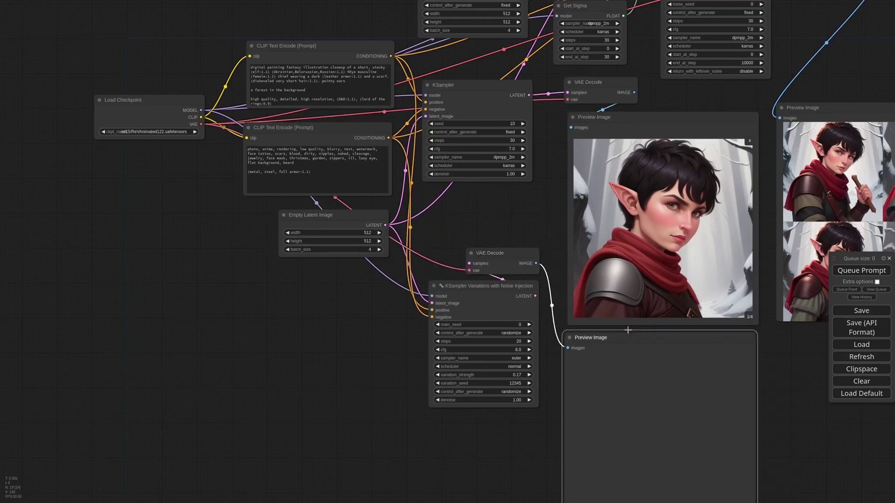
On the noise injection sampler, fix both seeds and set steps to 30, cfg to 7, sampler to dpmpp_2m and scheduler to karras
left_click(749, 141)
scroll(566, 222, "down", 6)
scroll(550, 285, "up", 10)
left_click(490, 286)
left_click(494, 298)
type("30")
left_click(494, 310)
type("7")
left_click(500, 322)
left_click(536, 434)
left_click(512, 334)
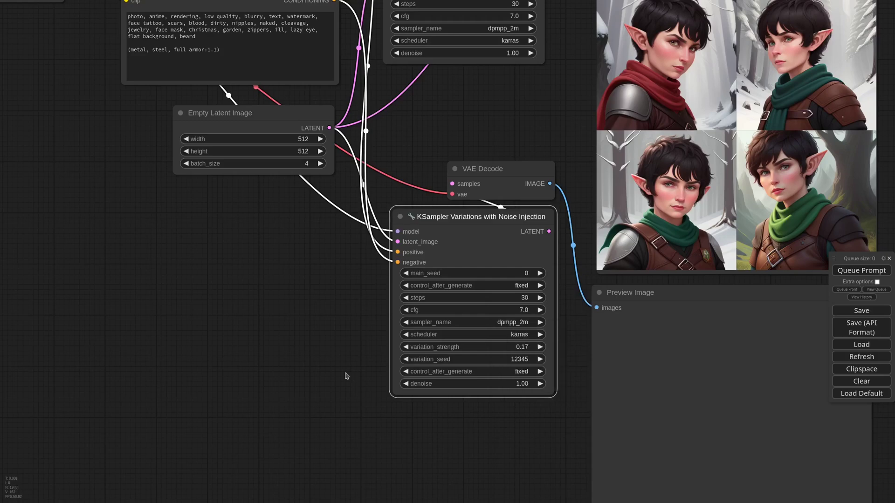
Run the workflow, resize the newest Preview Image node, and move the noise injection sampler slightly lower
scroll(346, 376, "down", 8)
key("ctrl+Return")
left_click_drag(531, 446, 583, 485)
left_click_drag(601, 467, 584, 421)
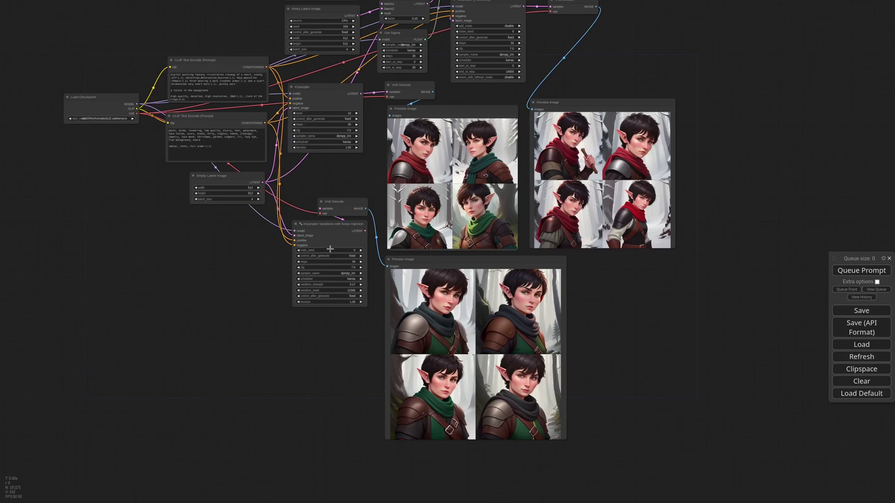
left_click_drag(346, 224, 356, 265)
Set the noise injection sampler's variation_strength to 0.25 and run the workflow
scroll(358, 289, "up", 7)
scroll(307, 312, "down", 1)
left_click_drag(369, 438, 319, 330)
scroll(307, 311, "up", 1)
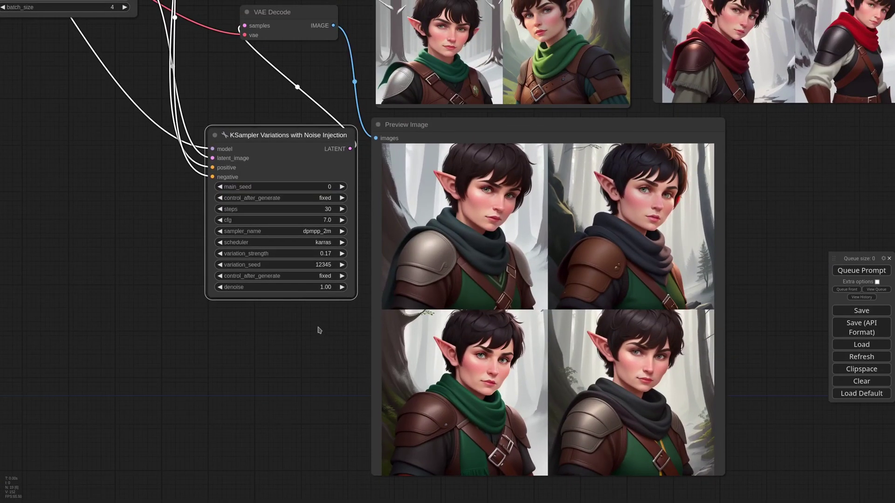
left_click(337, 253)
type("0.25")
key("Return")
left_click(861, 270)
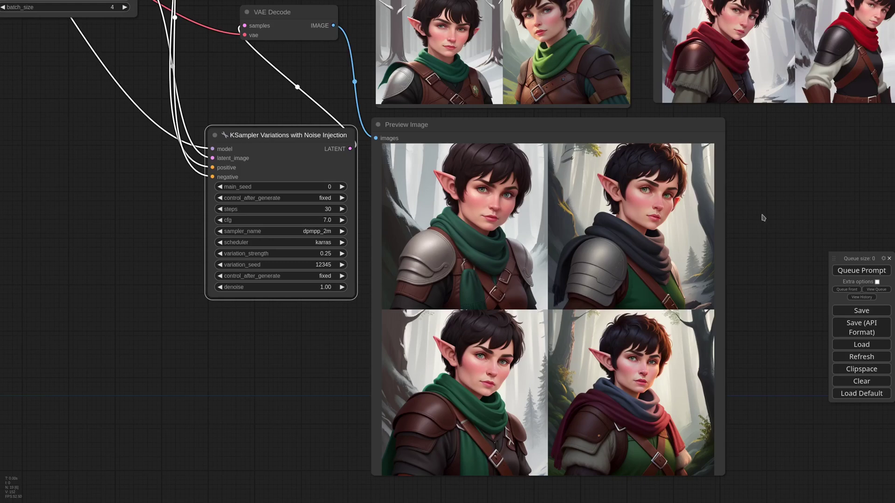
View the generated variations one by one at full size in the lower Preview Image, and return to the grid
left_click(452, 219)
key("Right")
key("Right")
key("Right")
key("Right")
key("Right")
key("Right")
key("Right")
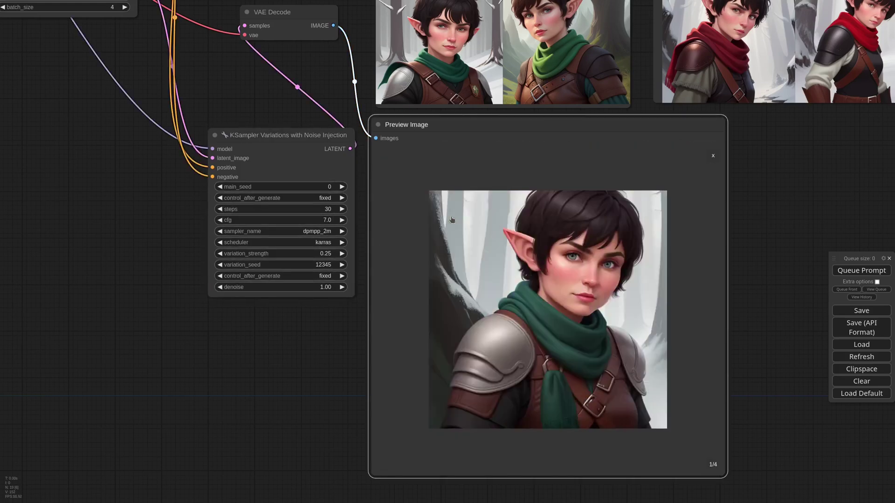
left_click(713, 155)
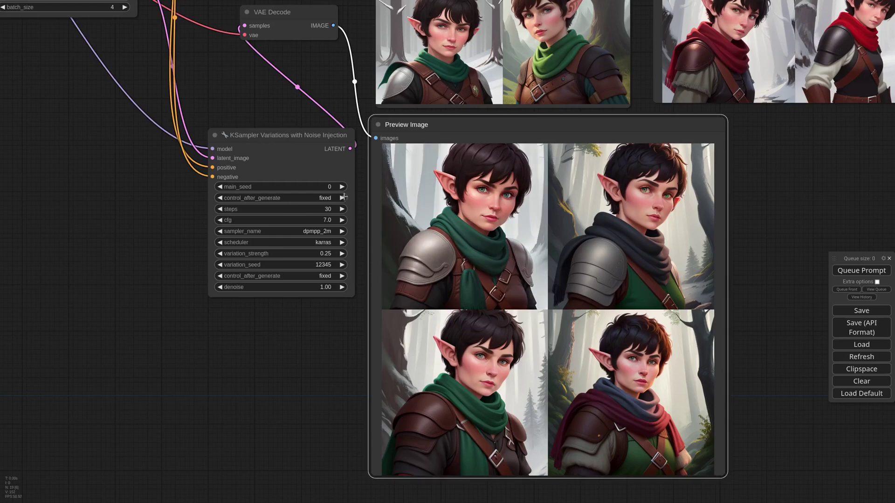
Generate batches with main_seed 1 and 2 on the noise injection sampler, and set main_seed to 3
left_click(342, 187)
key("ctrl+Return")
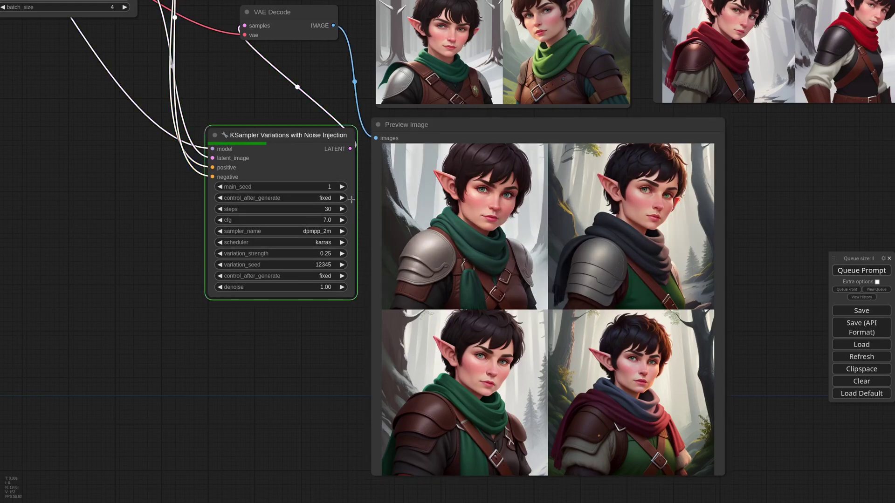
left_click(342, 187)
left_click(846, 271)
left_click(342, 186)
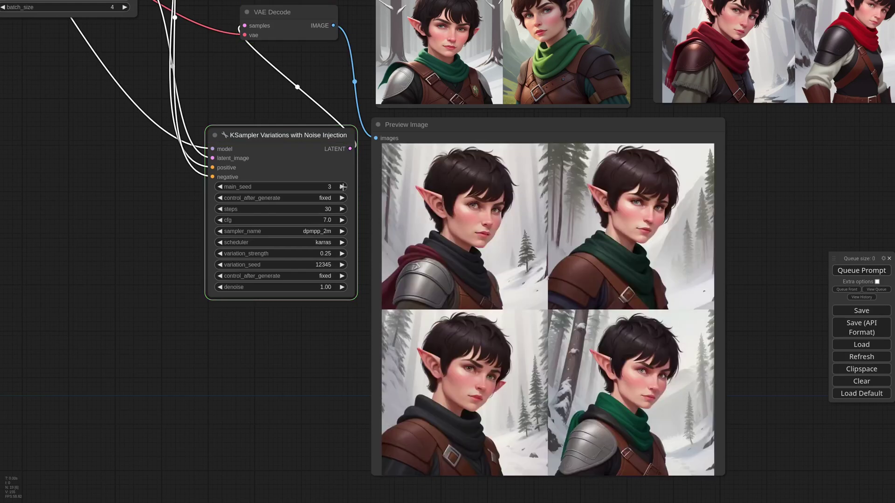
Set variation_strength to 0.26 and generate several batches while stepping variation_seed up to 12348
left_click(341, 254)
key("ctrl+Return")
left_click(342, 264)
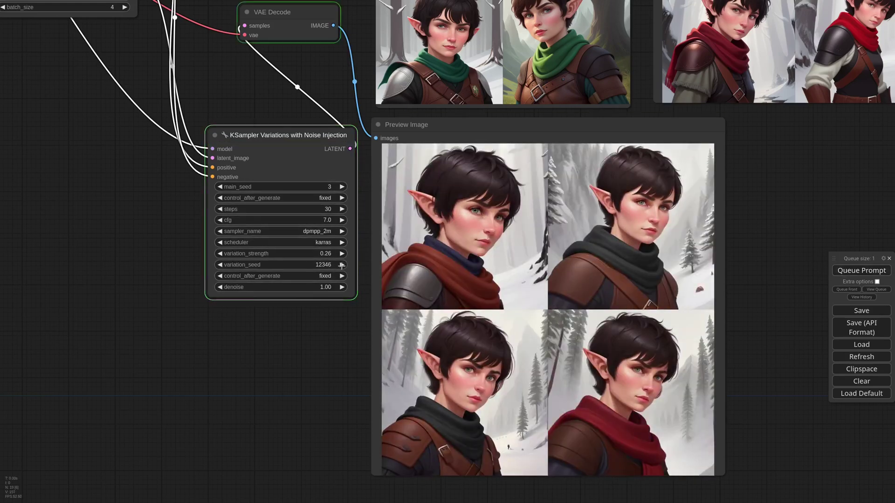
left_click(846, 270)
left_click(342, 265)
left_click(861, 271)
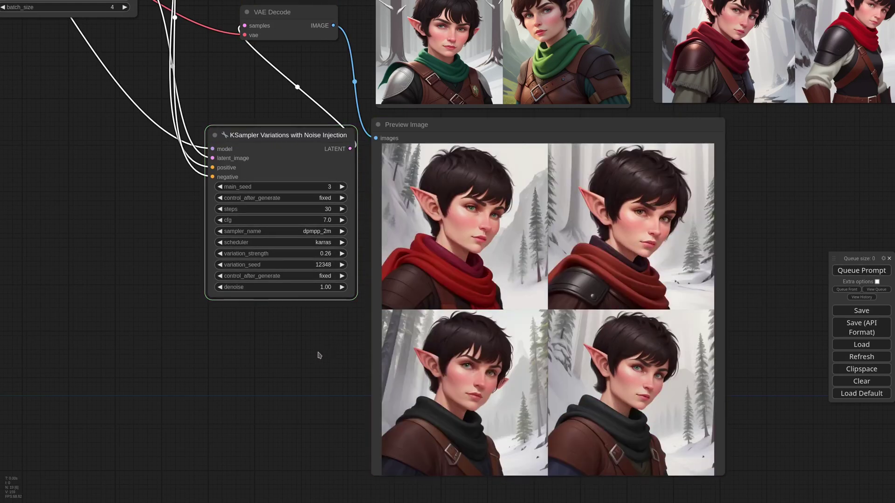
Give the noise injection sampler its own copy of the Empty Latent Image with batch_size 1 and run the workflow
scroll(285, 366, "down", 4)
mouse_move(150, 108)
left_mouse_down("alt")
mouse_move(143, 234)
mouse_move(236, 224)
left_mouse_up("alt")
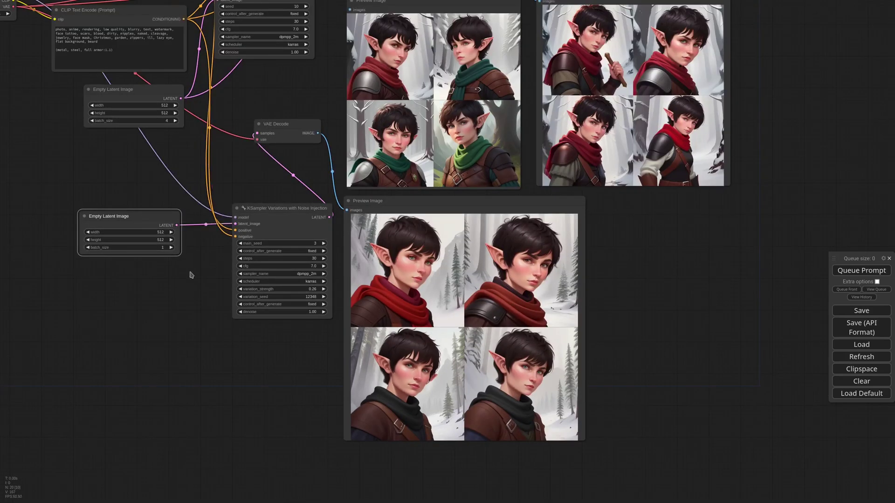
left_click(861, 270)
Generate single images with variation_seed 12349 and 12350
scroll(326, 363, "up", 3)
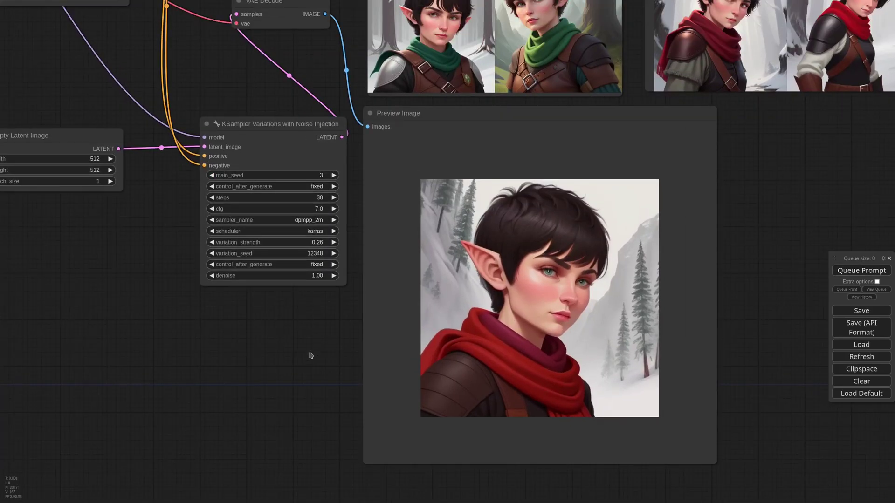
left_click(334, 254)
key("ctrl+Return")
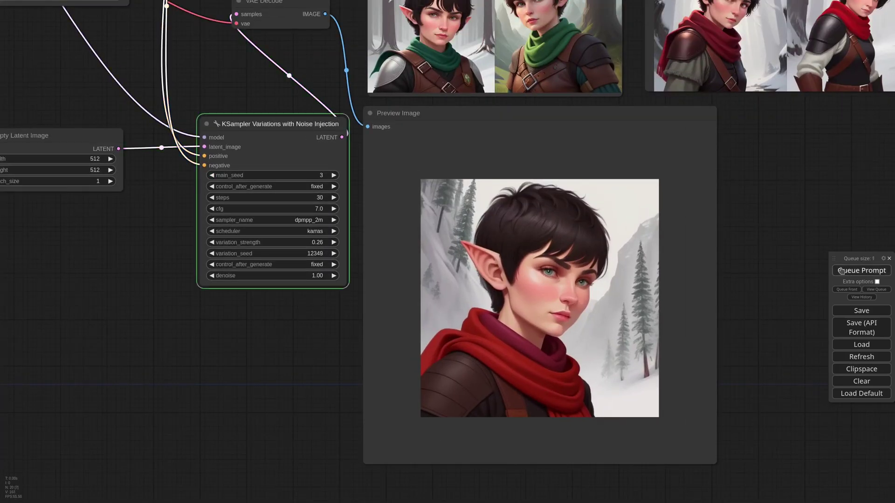
left_click(333, 254)
key("ctrl+Return")
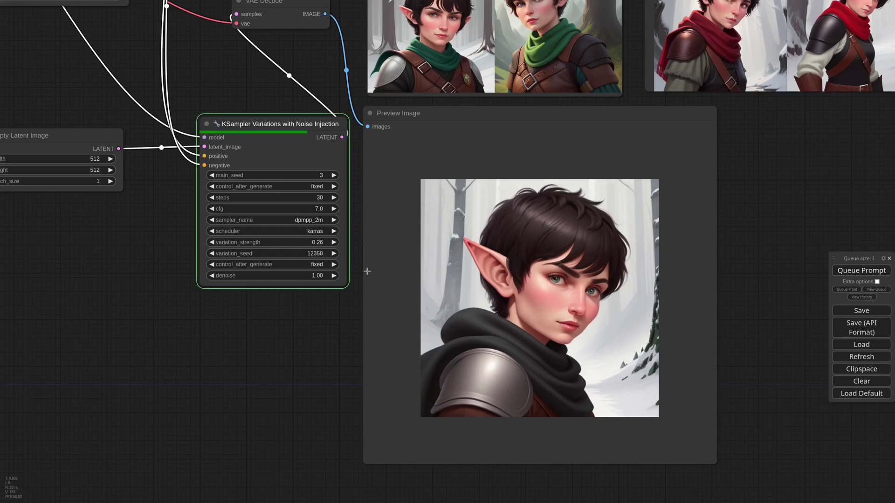
Set variation_strength to 0.1, step variation_seed up to 12352, and run the workflow
left_click(320, 243)
type("0.1")
key("Return")
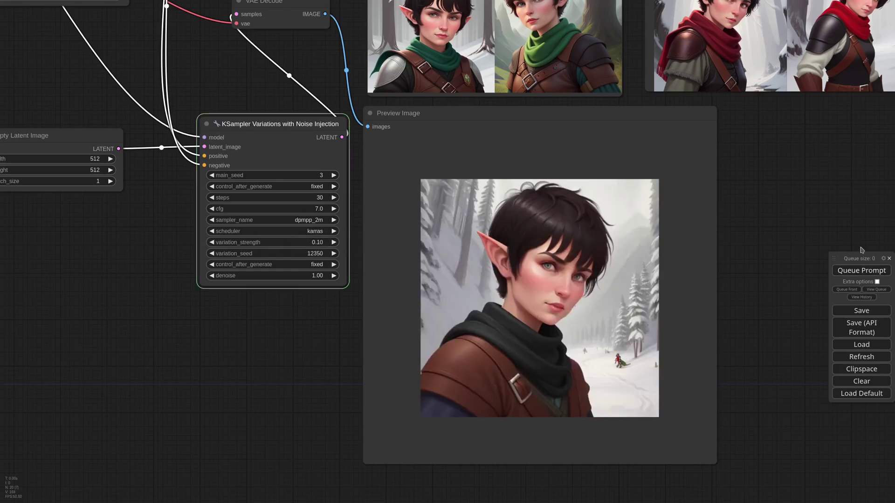
left_click(333, 253)
left_click(861, 271)
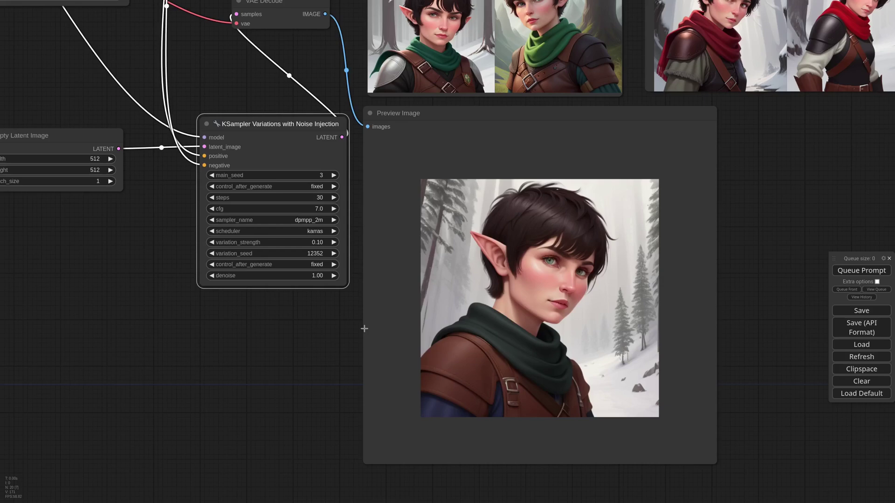
Add a Load Image node below the single-batch Empty Latent Image and select small_variations.png
scroll(364, 329, "down", 8)
left_click_drag(289, 332, 446, 333)
double_click(319, 306)
type("load")
left_click(322, 334)
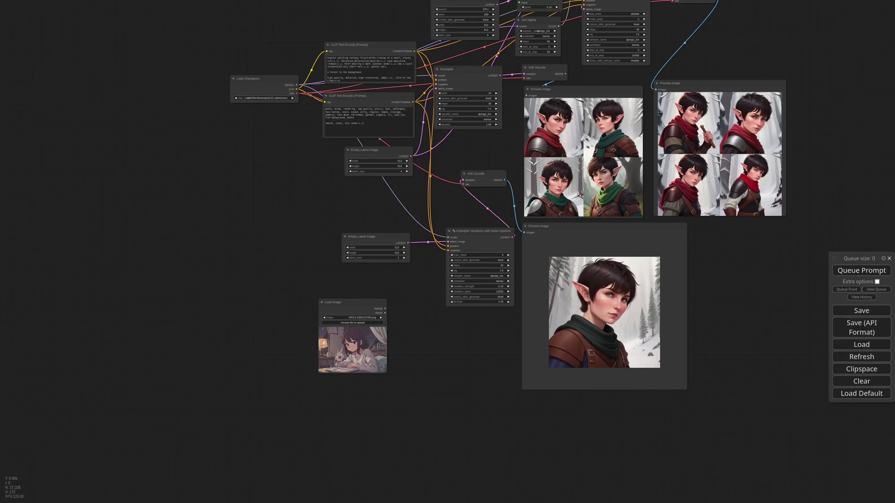
left_click(357, 317)
left_click(408, 330)
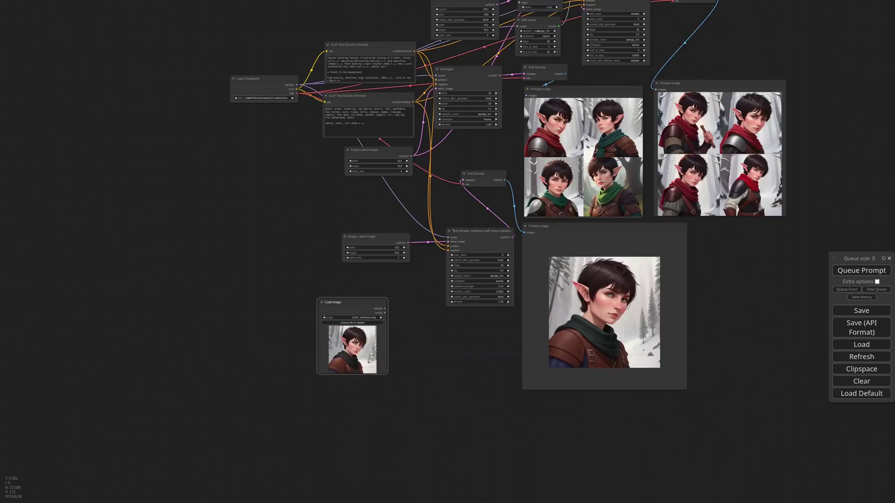
Add a VAE Encode node beside Load Image, fed by the loaded image and the checkpoint's VAE
scroll(404, 324, "up", 5)
left_click_drag(328, 266, 383, 249)
left_click(389, 293)
Add a Repeat Latent Batch node with amount 4 and wire it between VAE Encode and the noise injection sampler's latent_image
scroll(354, 254, "down", 5)
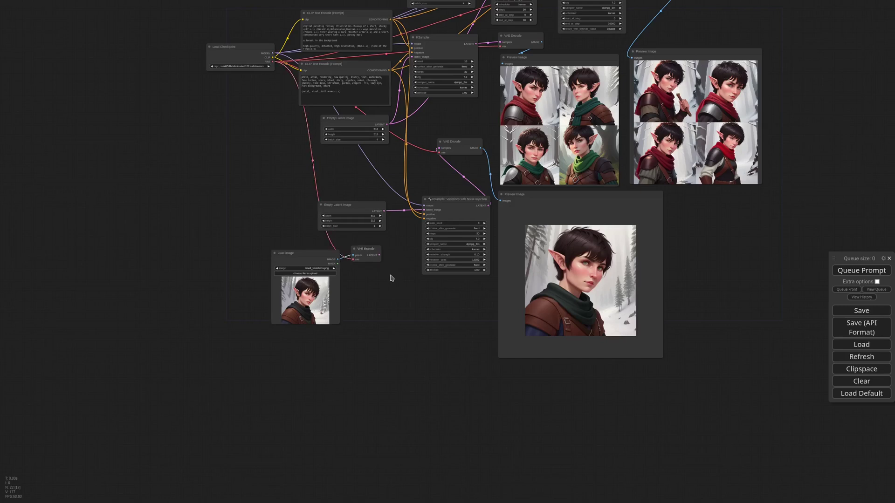
double_click(391, 277)
type("repe")
key("Return")
scroll(445, 272, "up", 5)
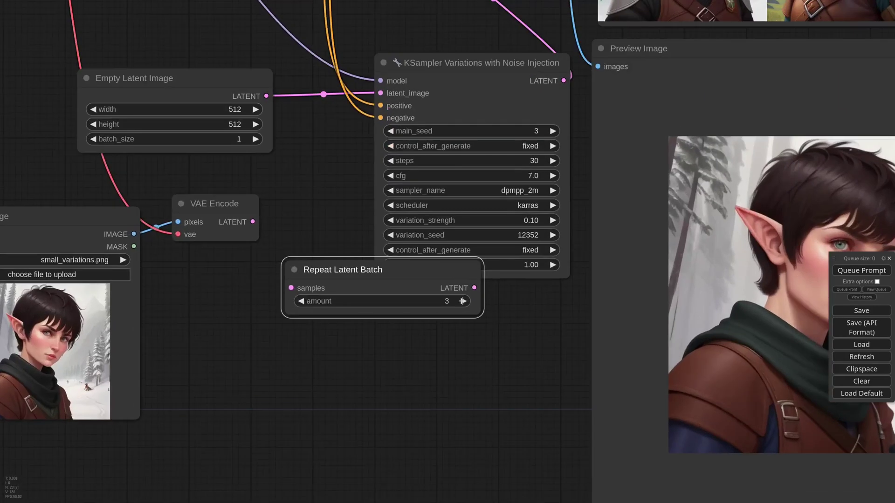
left_click_drag(350, 266, 191, 286)
left_click_drag(309, 286, 380, 93)
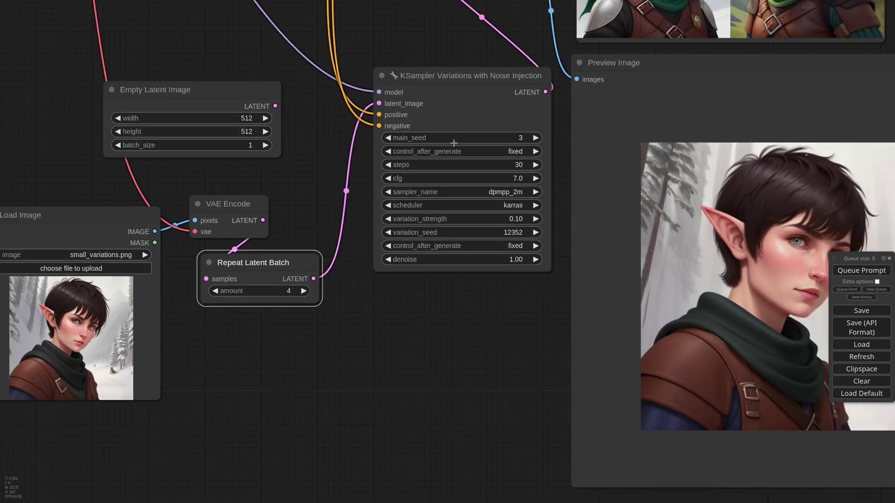
Set the noise injection sampler's main_seed to 587 and variation_strength to 0.15, and run the workflow
left_click(531, 155)
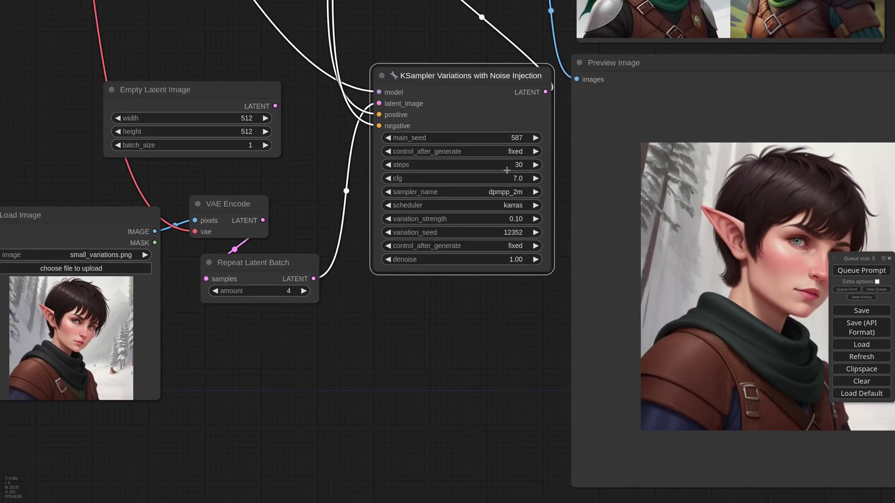
left_click(485, 219)
type("0.15")
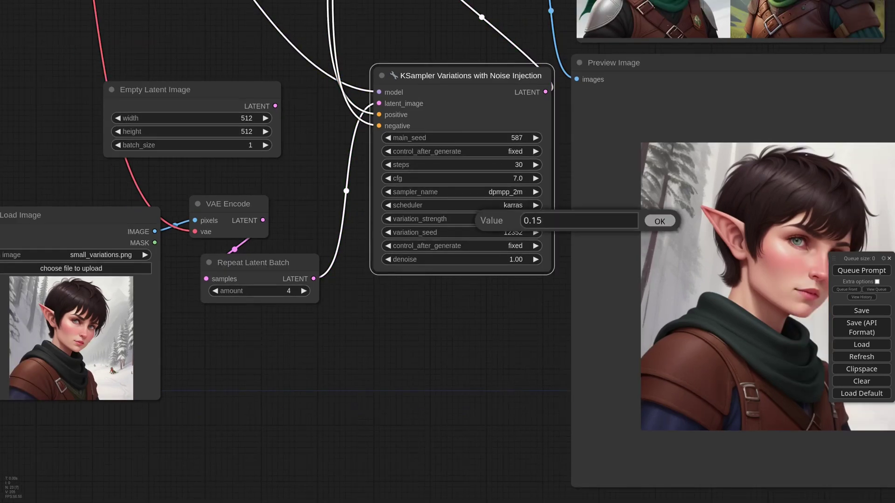
key("Return")
scroll(531, 277, "down", 4)
left_click(862, 270)
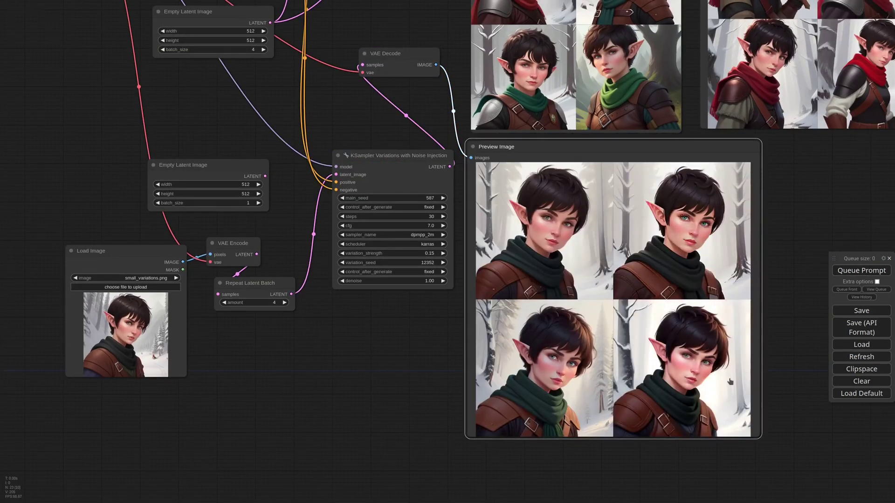
Set the noise injection sampler's denoise to 0.9 and run the workflow
scroll(729, 382, "up", 1)
scroll(400, 373, "up", 2)
left_click_drag(368, 346, 290, 349)
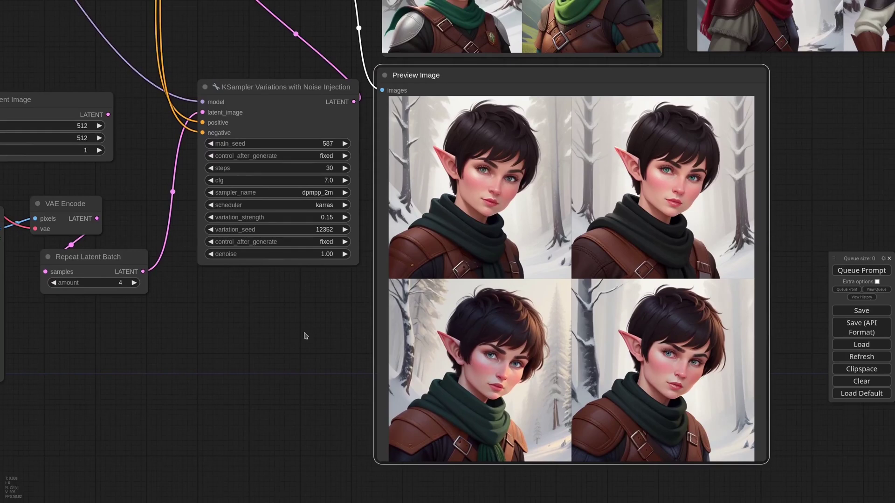
left_click(330, 254)
type("0.9")
key("Return")
left_click(856, 273)
Move the Load Image node beside the lower Preview Image and enlarge it for comparison
scroll(319, 337, "down", 7)
left_click_drag(93, 275, 571, 206)
left_click_drag(635, 294, 702, 366)
scroll(565, 326, "up", 7)
left_click_drag(639, 431, 701, 434)
Set the noise injection sampler's variation_strength to 0.25 and run the workflow
scroll(701, 434, "down", 1)
left_click_drag(154, 380, 156, 362)
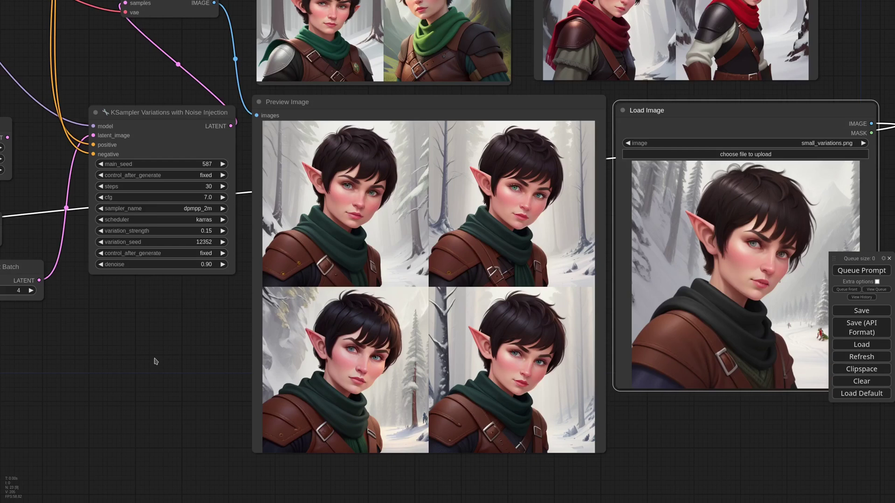
left_click(208, 232)
type("0.2")
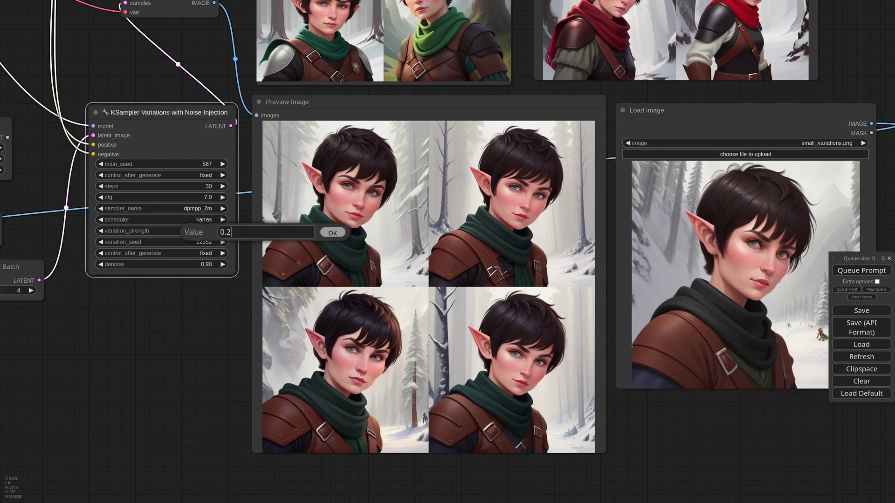
type("5")
key("Return")
left_click(862, 271)
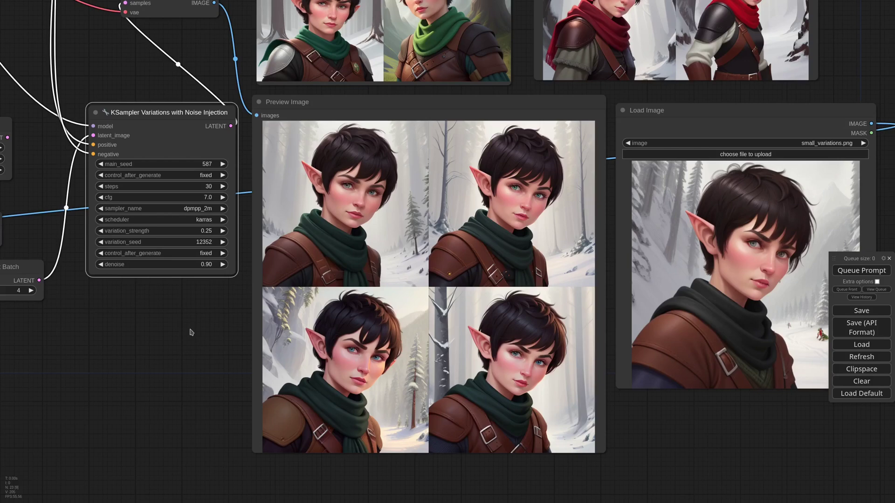
Reduce the workflow to the compacted noise injection branch, with an Empty Latent Image of batch_size 4 feeding the sampler's latent_image
scroll(181, 345, "down", 3)
left_click_drag(181, 345, 262, 366)
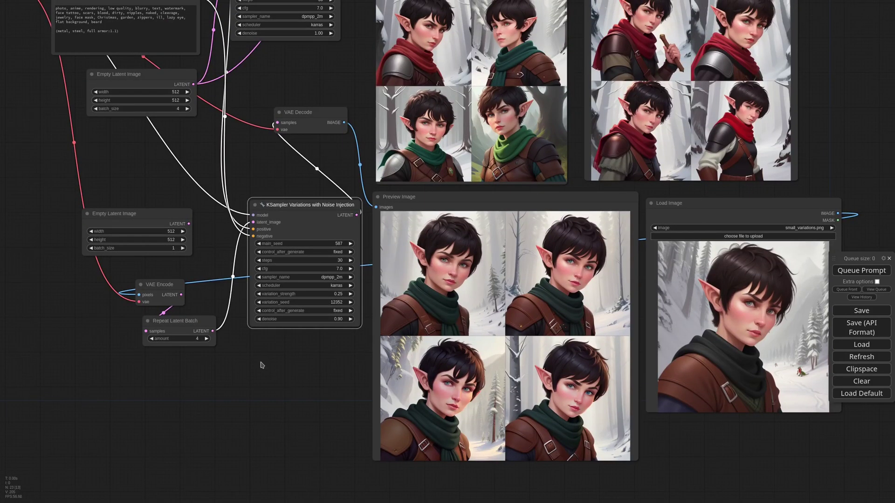
scroll(261, 365, "down", 3)
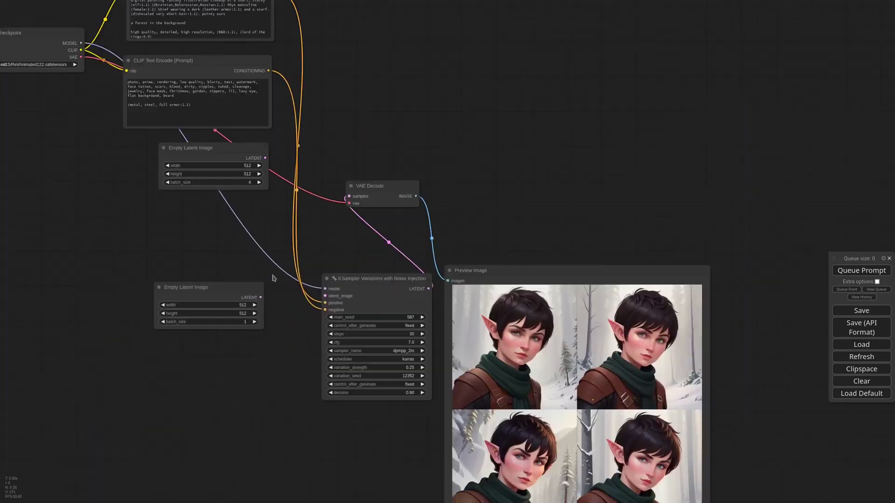
left_click(171, 289)
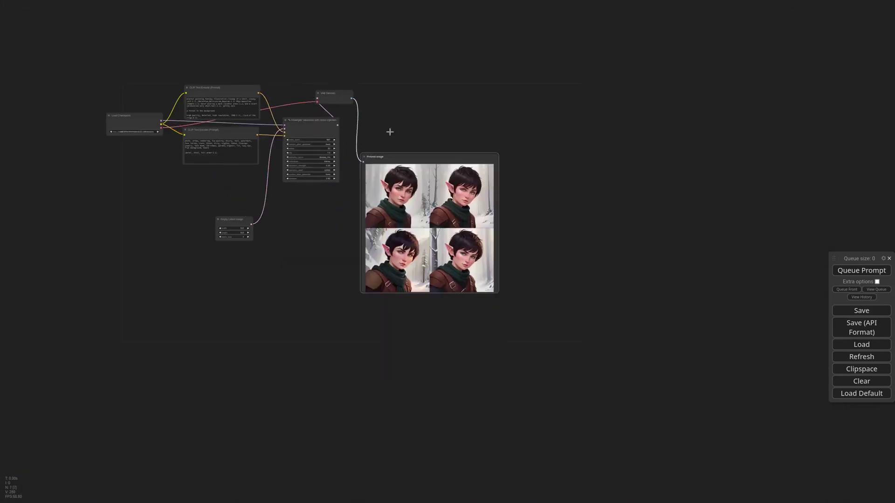
scroll(347, 140, "up", 5)
left_click_drag(223, 334, 405, 344)
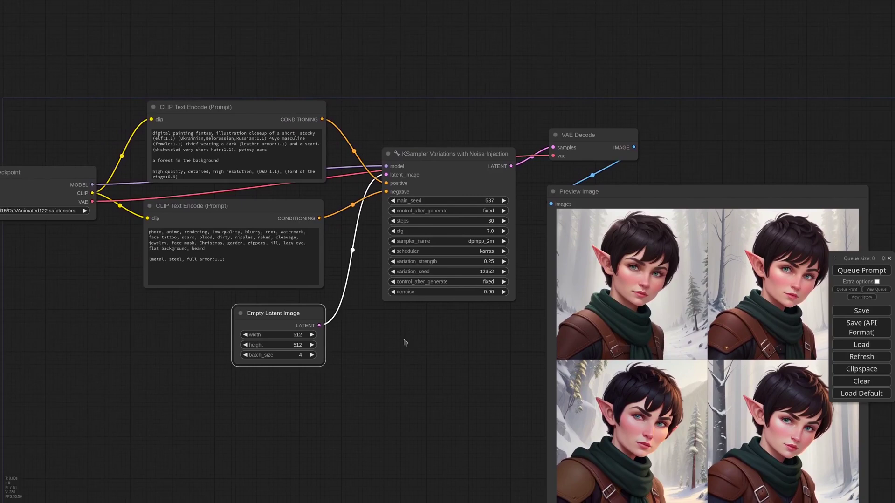
Set the noise injection sampler's variation_strength to 0.20 and denoise to 1.00, and run the workflow
left_click(485, 262)
type("0.20")
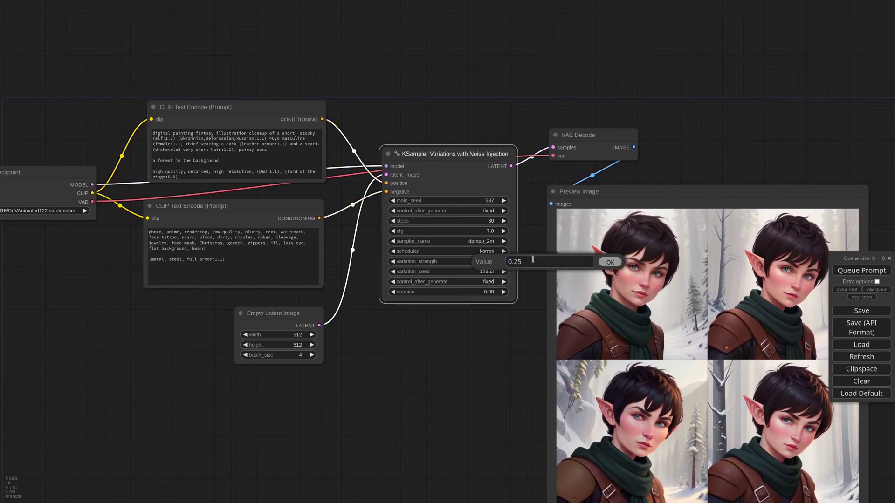
key("Return")
left_click_drag(460, 291, 470, 291)
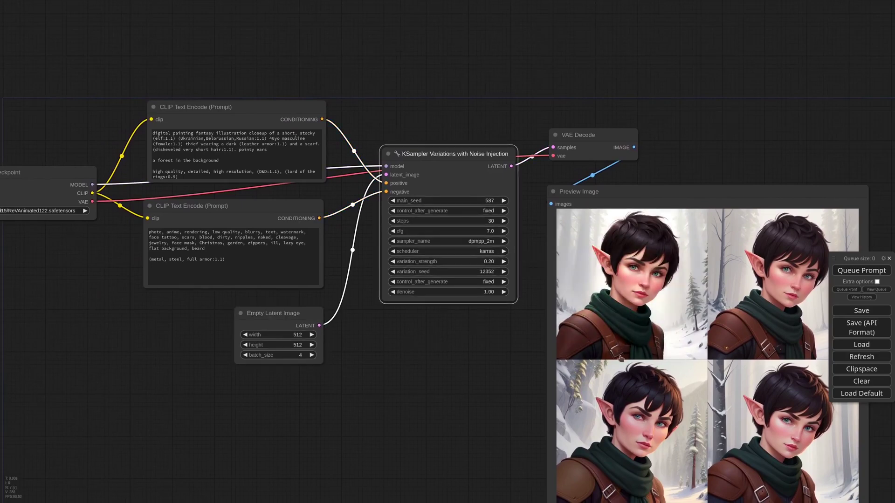
left_click_drag(525, 349, 514, 335)
scroll(435, 348, "down", 1)
left_click_drag(435, 348, 482, 323)
left_click(848, 272)
scroll(461, 312, "down", 1)
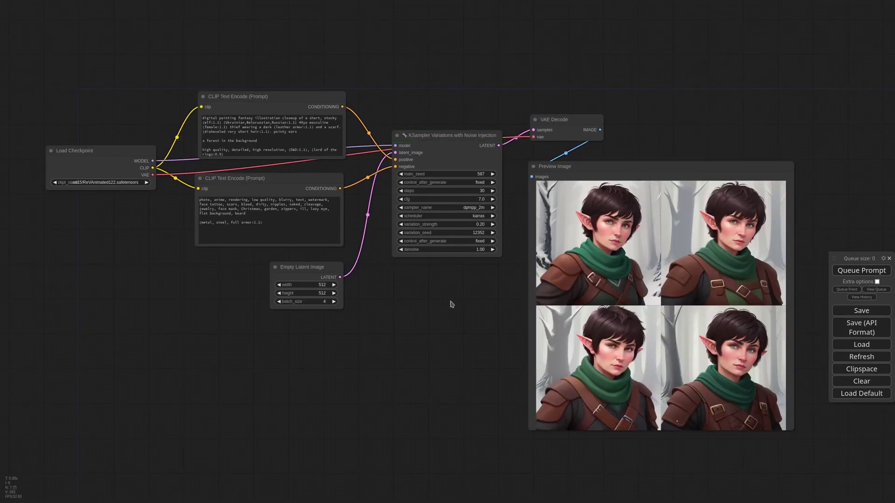
Simplify "masculine (female:1.1)" to "female" in the positive prompt and weight Christmas at 1.1 in the negative prompt
scroll(231, 152, "up", 10)
left_click(540, 155)
key("ctrl+Left")
key("ctrl+Left")
key("ctrl+Left")
key("BackSpace")
key("BackSpace")
key("ctrl+Right")
key("BackSpace")
key("ctrl+Delete")
key("ctrl+Delete")
key("ctrl+Left")
key("ctrl+Left")
key("ctrl+Left")
key("ctrl+Left")
key("ctrl+Left")
key("ctrl+Left")
double_click(317, 372)
key("ctrl+Up")
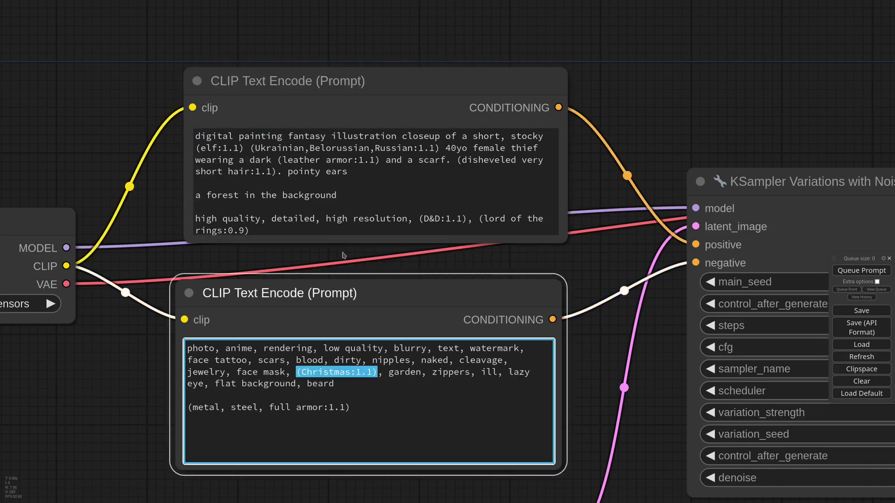
Add "in spring" after "a forest in the background" in the positive prompt and run the workflow
left_click(363, 196)
type("in spring")
scroll(153, 257, "down", 9)
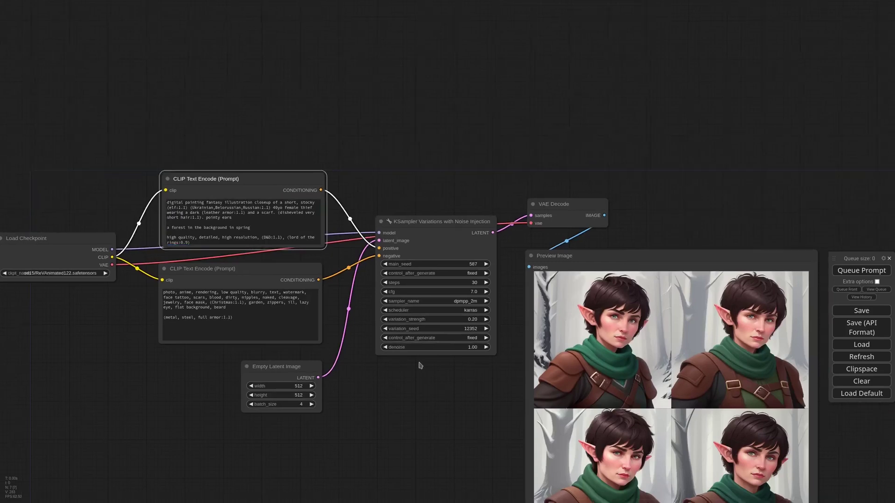
left_click_drag(440, 386, 323, 262)
left_click(861, 271)
scroll(363, 324, "up", 2)
left_click_drag(359, 314, 297, 301)
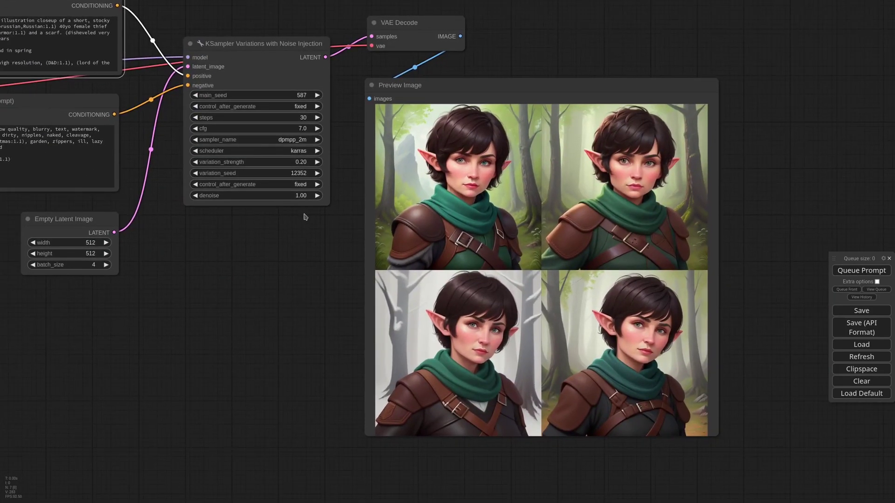
Run the workflow with the noise injection sampler's main_seed raised to 588, 589 and 590 in turn
left_click(318, 95)
key("ctrl+Return")
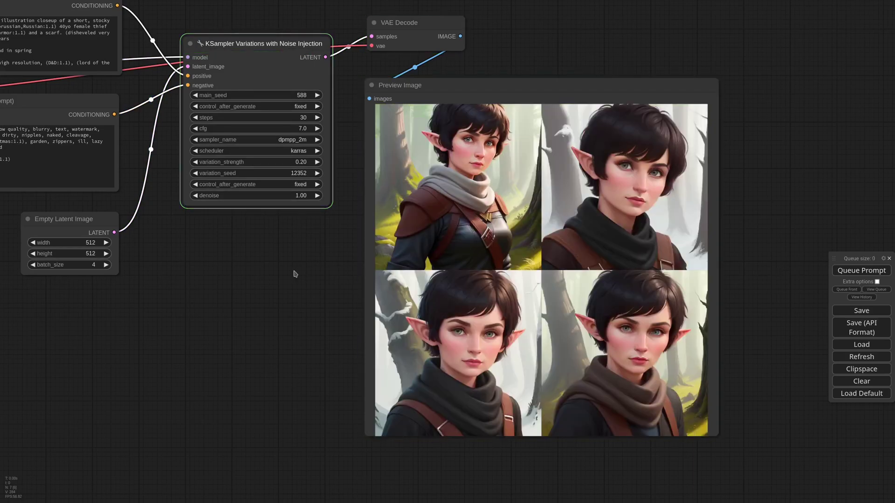
key("ctrl+Return")
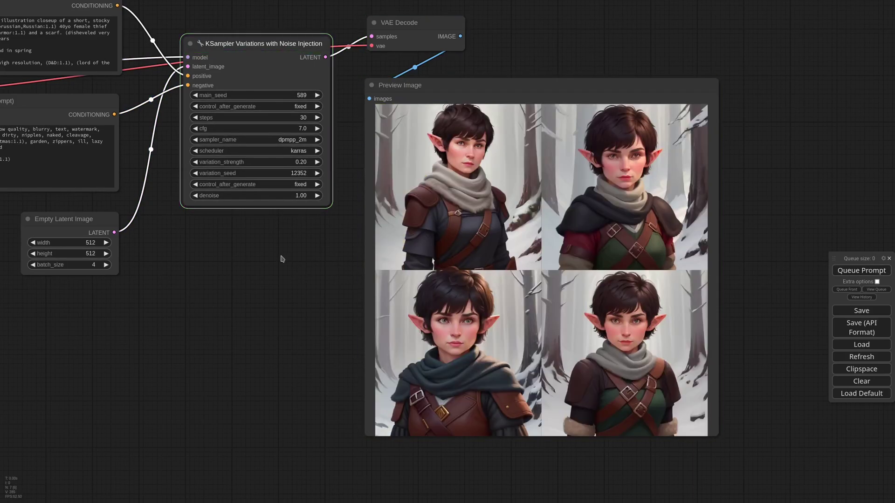
left_click(317, 95)
left_click(862, 272)
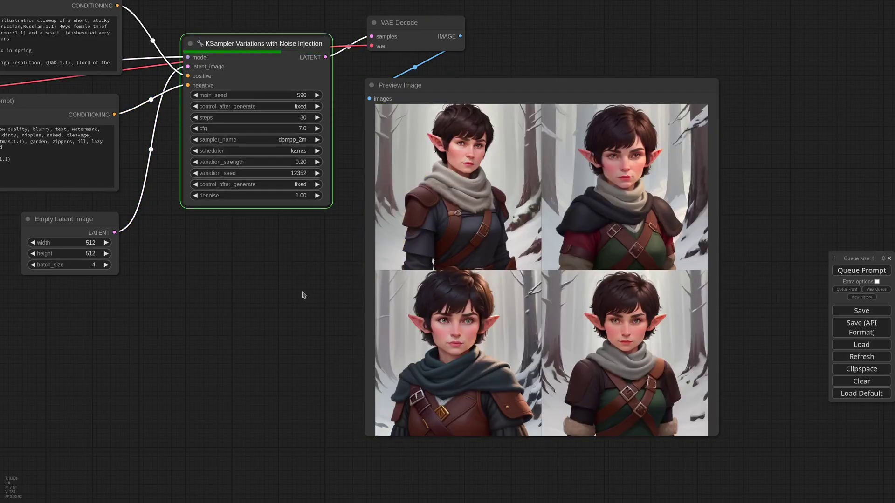